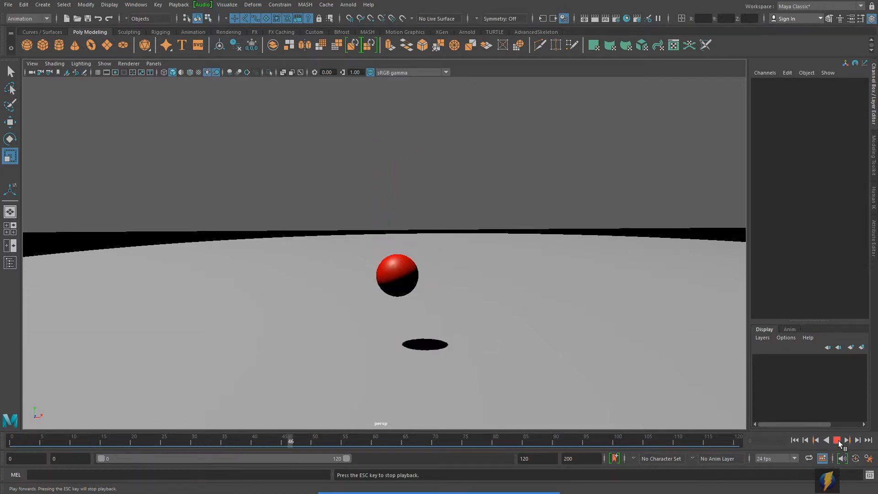
Stop the playback and select the red ball with the Move tool
{"action": "left_click", "coordinate": [837, 440]}
{"action": "left_click", "coordinate": [397, 304]}
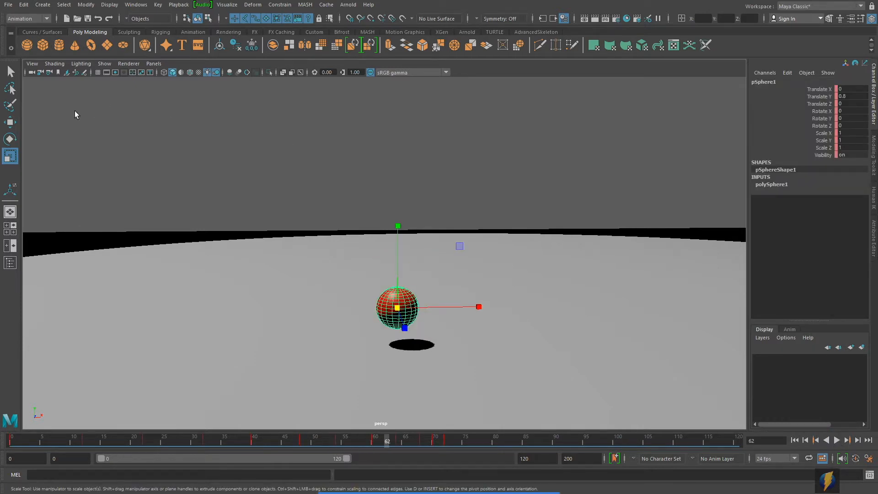
{"action": "left_click", "coordinate": [10, 121]}
{"action": "left_click_drag", "start_coordinate": [398, 224], "coordinate": [342, 114]}
{"action": "key", "text": "ctrl+z"}
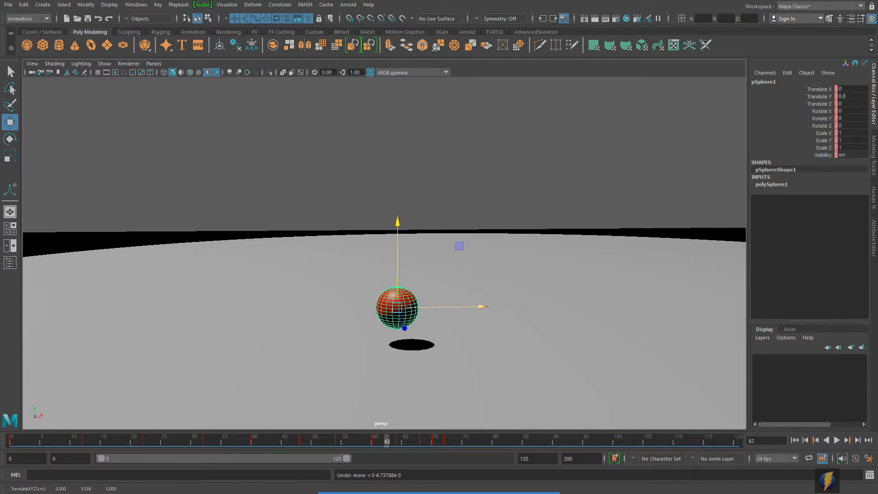
{"action": "left_click_drag", "start_coordinate": [480, 306], "coordinate": [729, 323]}
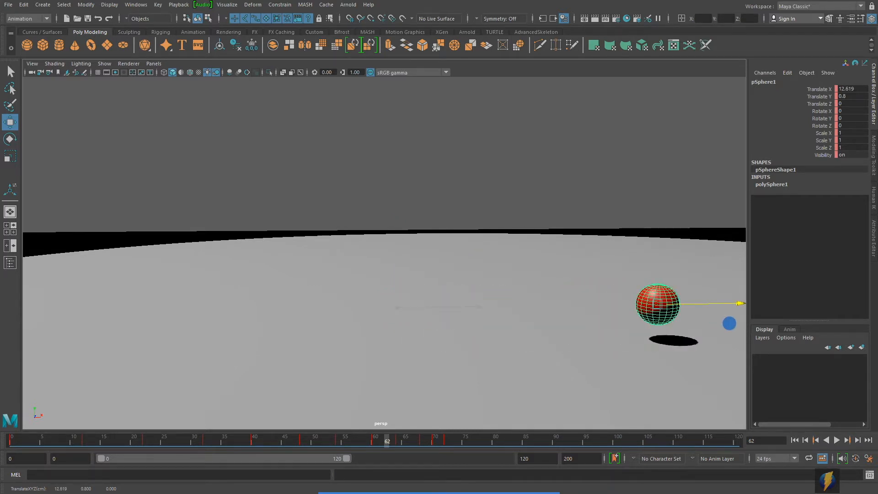
{"action": "key", "text": "ctrl+z"}
At frame 85, move the ball along X to about 18.09 and set a keyframe on it
{"action": "left_click_drag", "start_coordinate": [653, 315], "coordinate": [526, 314], "text": "alt"}
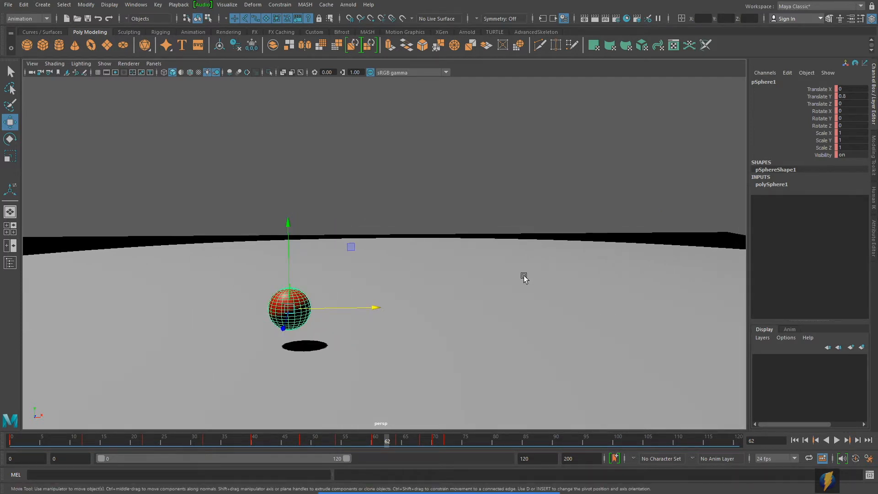
{"action": "left_click", "coordinate": [14, 440]}
{"action": "left_click_drag", "start_coordinate": [15, 441], "coordinate": [479, 443]}
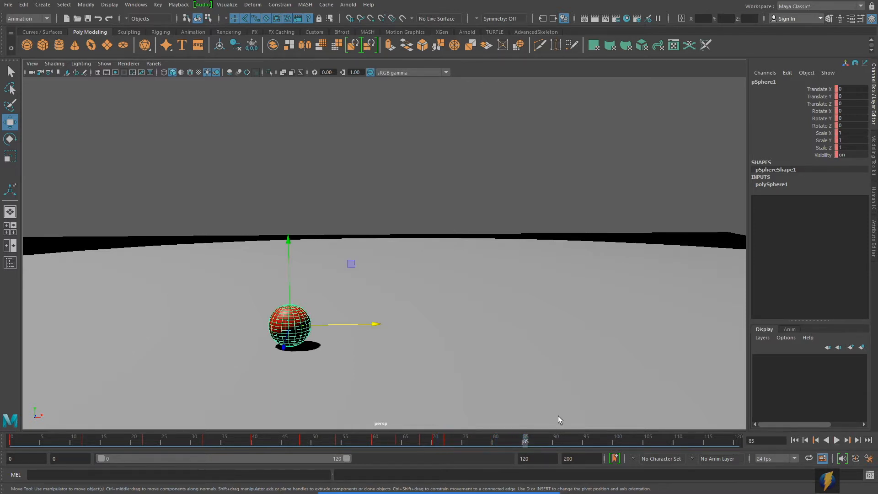
{"action": "left_click_drag", "start_coordinate": [525, 441], "coordinate": [551, 442]}
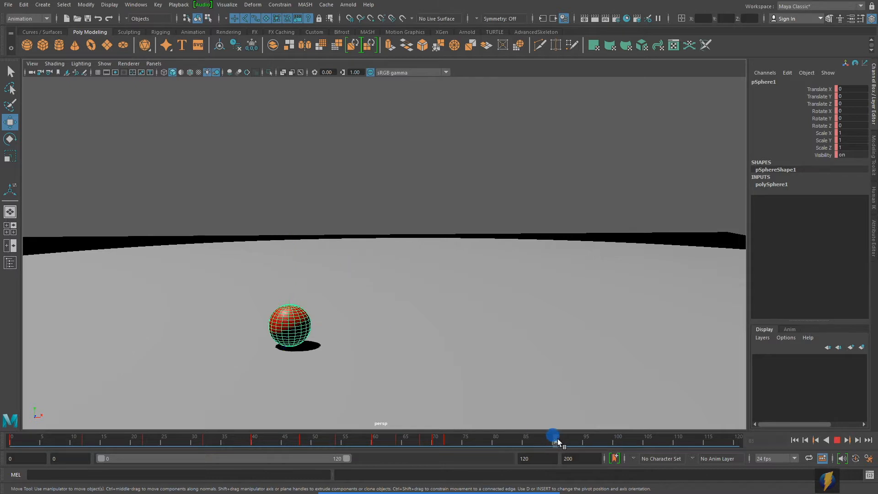
{"action": "left_click_drag", "start_coordinate": [559, 440], "coordinate": [526, 444]}
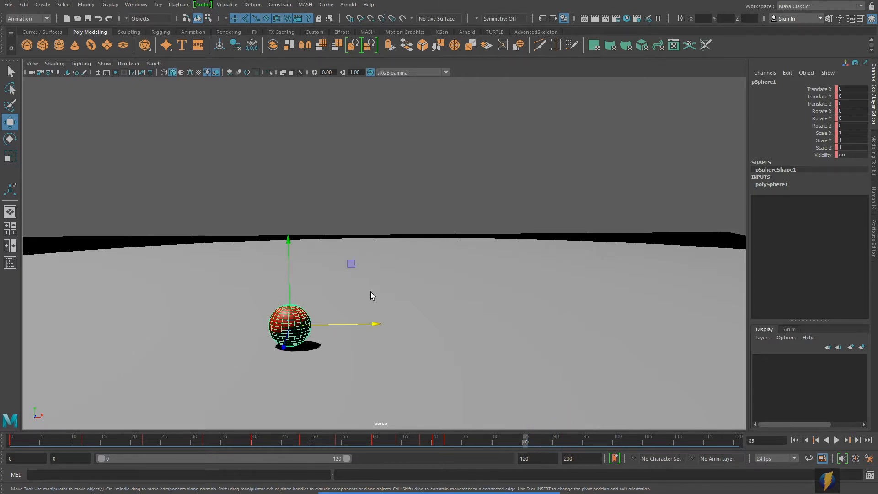
{"action": "left_click_drag", "start_coordinate": [374, 323], "coordinate": [742, 329]}
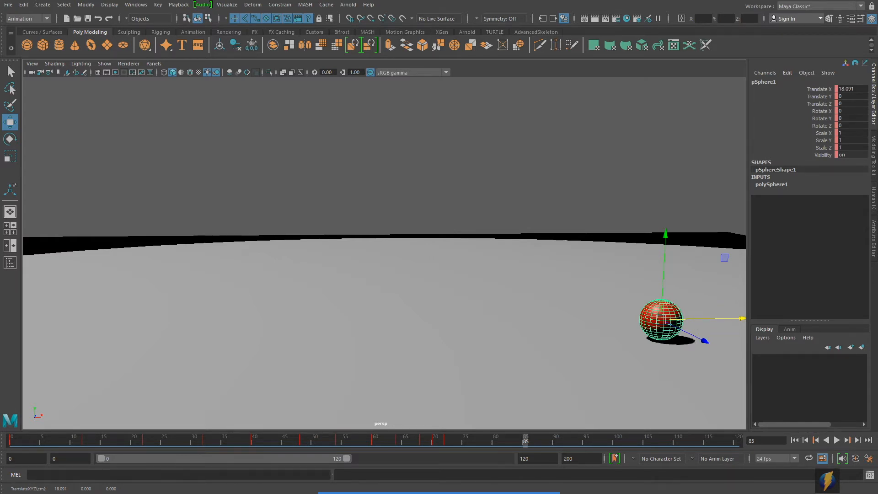
{"action": "key", "text": "s"}
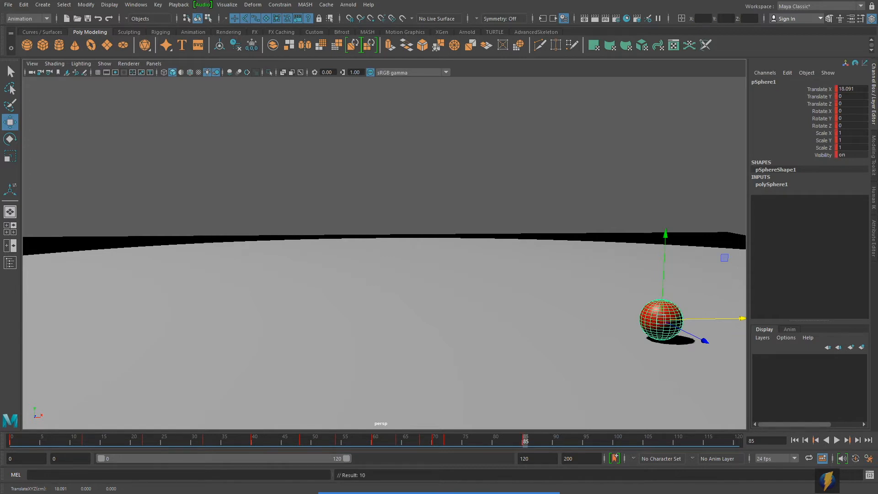
Play the animation from the first frame and scrub back through it to review the ball's sideways motion
{"action": "left_click", "coordinate": [794, 440]}
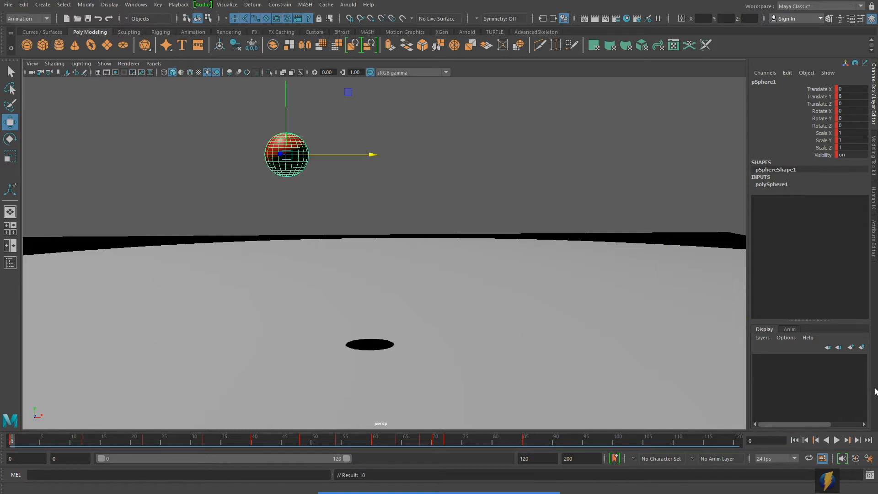
{"action": "left_click", "coordinate": [834, 439]}
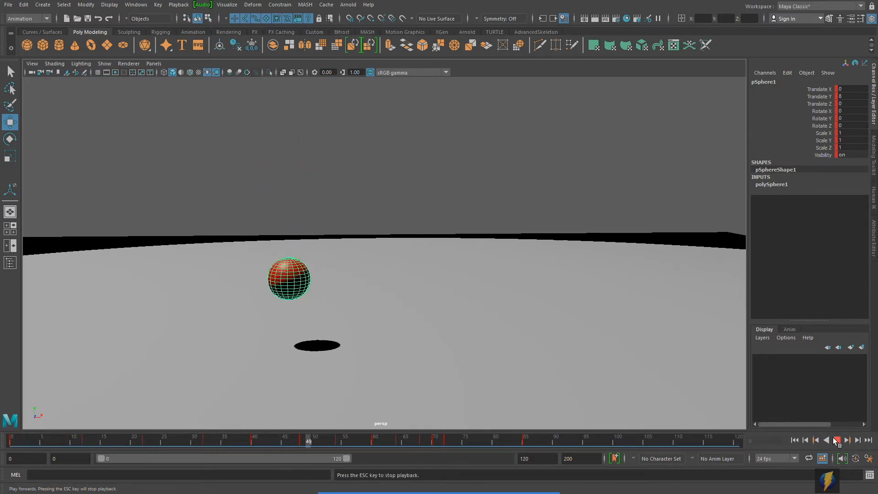
{"action": "left_click", "coordinate": [602, 438]}
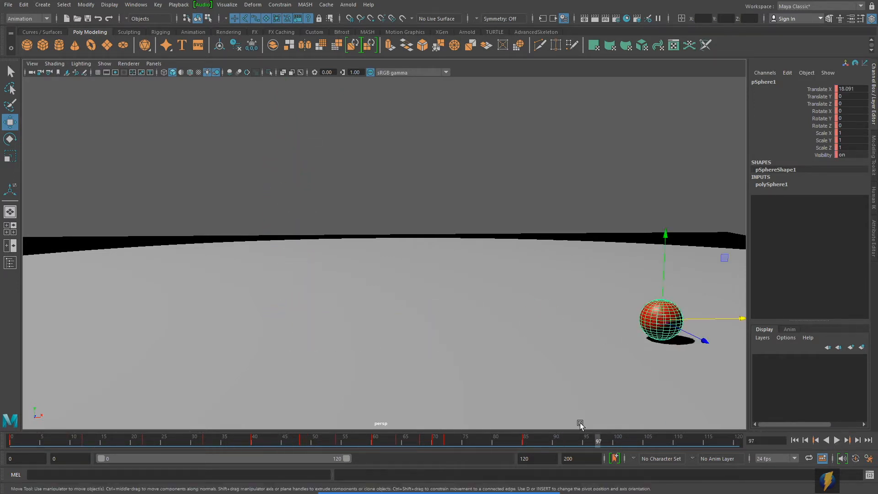
{"action": "left_click_drag", "start_coordinate": [602, 439], "coordinate": [159, 444]}
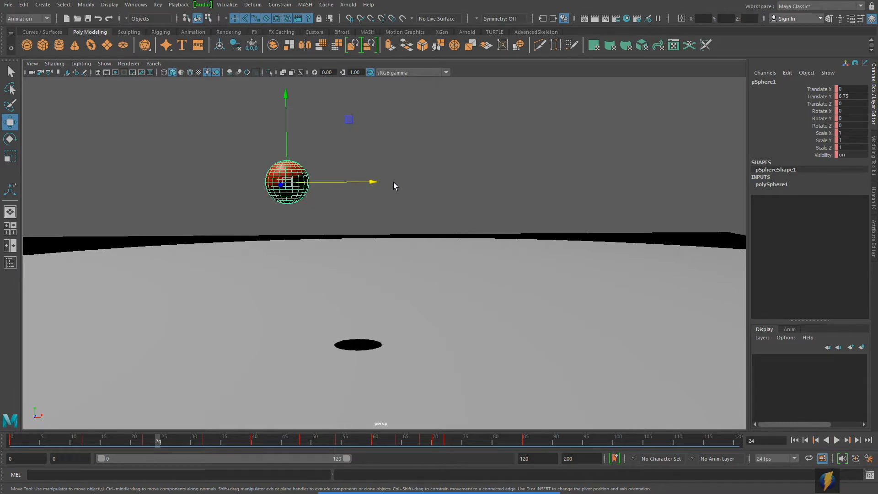
{"action": "key", "text": "alt+v"}
{"action": "left_click_drag", "start_coordinate": [11, 436], "coordinate": [16, 394]}
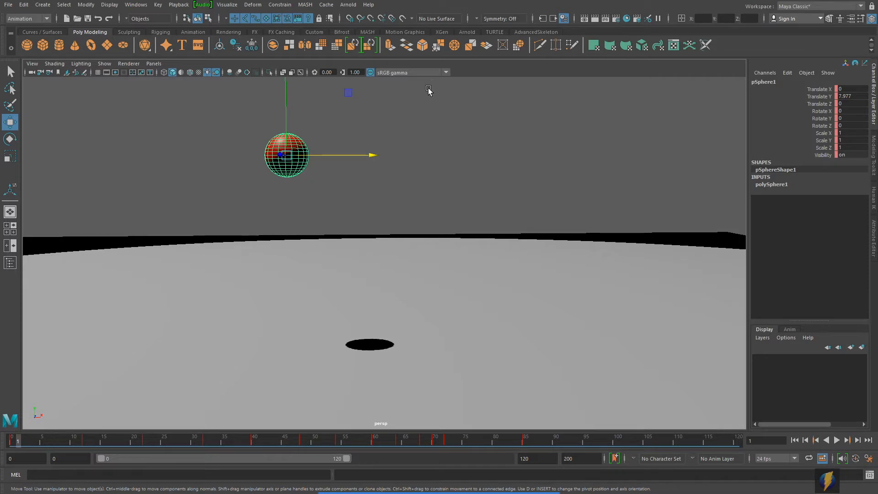
Open the Graph Editor over the viewport and show only the ball's Translate Y curve, framed to fit
{"action": "left_click", "coordinate": [136, 4]}
{"action": "mouse_move", "coordinate": [140, 50]}
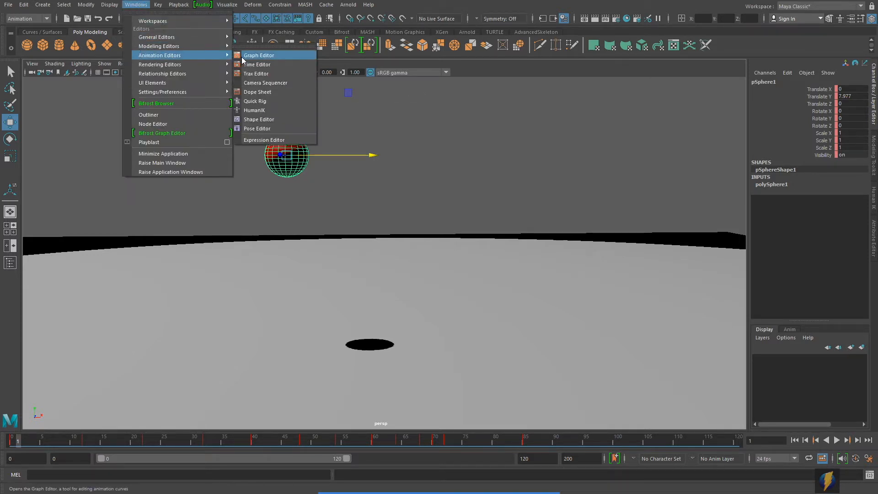
{"action": "left_click", "coordinate": [247, 56]}
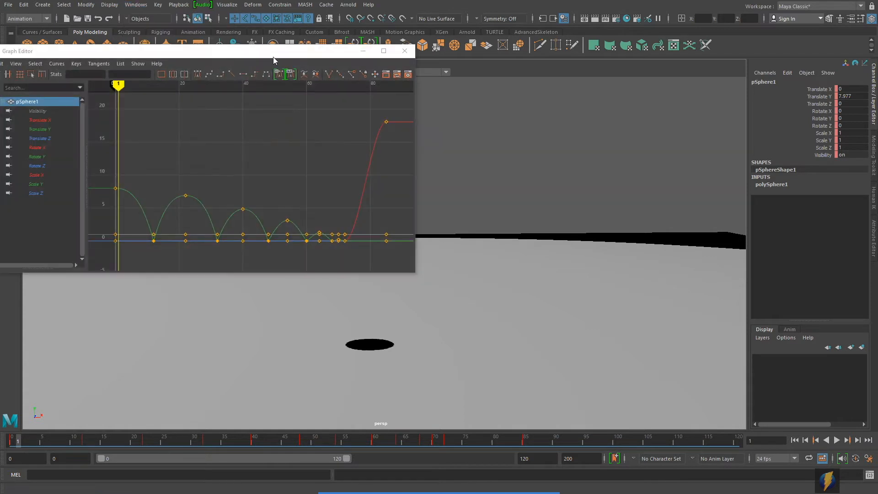
{"action": "left_click_drag", "start_coordinate": [265, 54], "coordinate": [376, 206]}
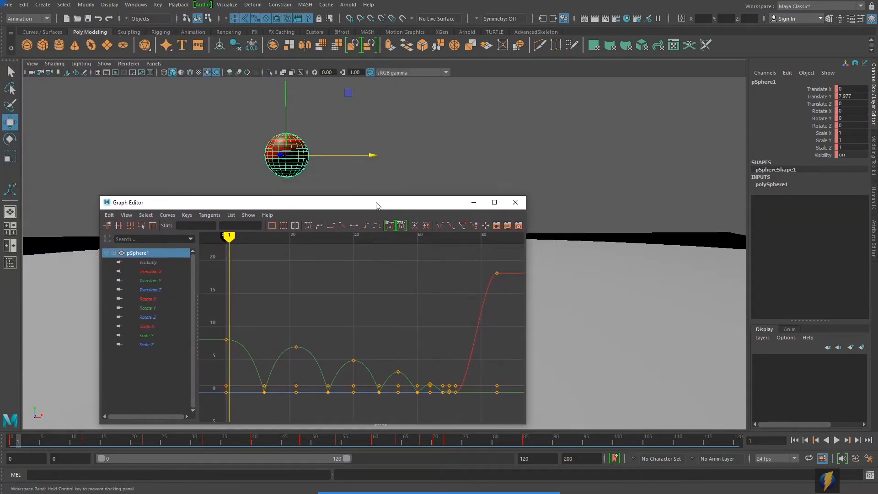
{"action": "left_click", "coordinate": [150, 281]}
{"action": "scroll", "coordinate": [330, 303], "scroll_direction": "up", "scroll_amount": 4}
{"action": "middle_click_drag", "start_coordinate": [339, 308], "coordinate": [346, 297], "text": "alt"}
{"action": "right_click_drag", "start_coordinate": [418, 302], "coordinate": [388, 295], "text": "alt+shift"}
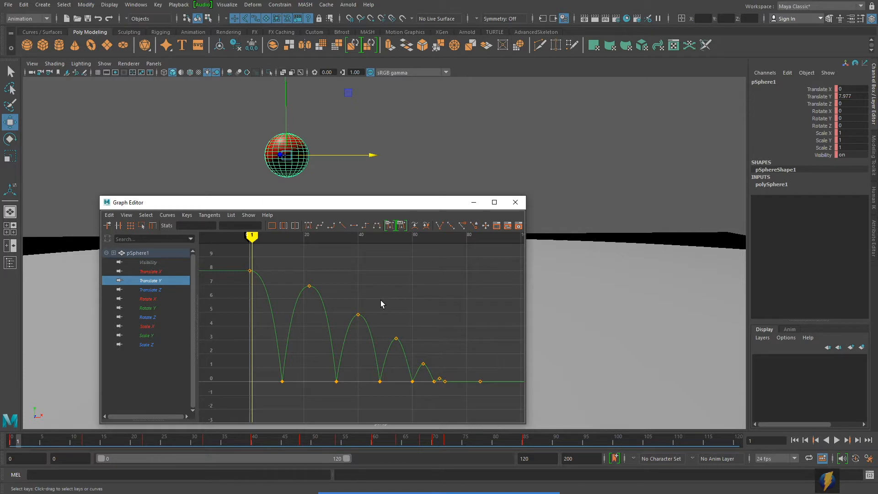
Show the ball's Translate X curve beside the ball and scrub between frames 0 and 72 to compare it with the motion
{"action": "left_click", "coordinate": [145, 273]}
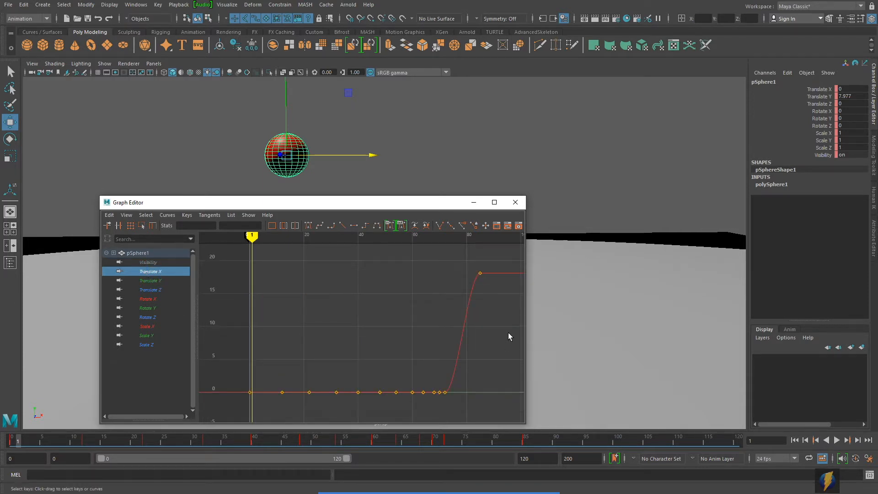
{"action": "left_click_drag", "start_coordinate": [409, 206], "coordinate": [704, 89]}
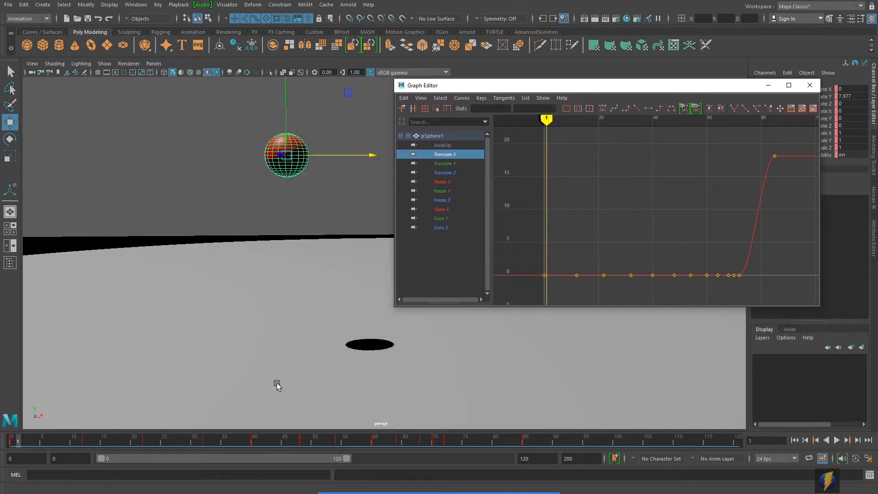
{"action": "left_click_drag", "start_coordinate": [22, 442], "coordinate": [139, 442]}
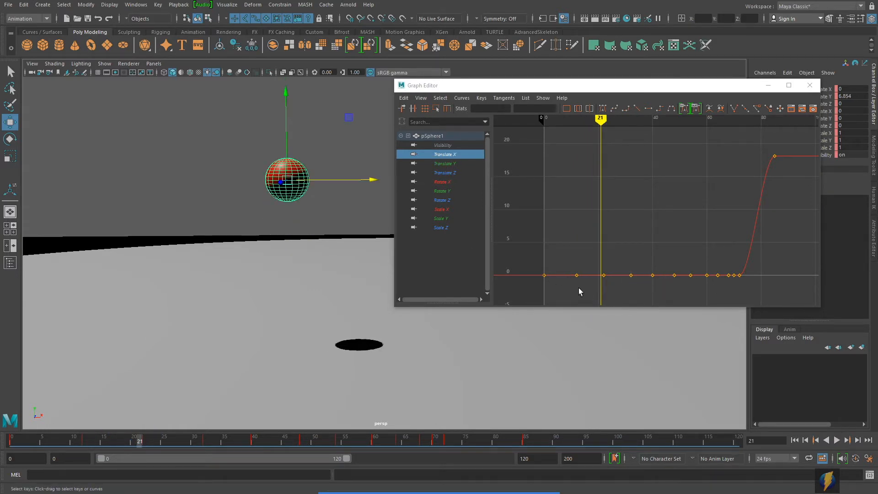
{"action": "left_click_drag", "start_coordinate": [141, 442], "coordinate": [453, 443]}
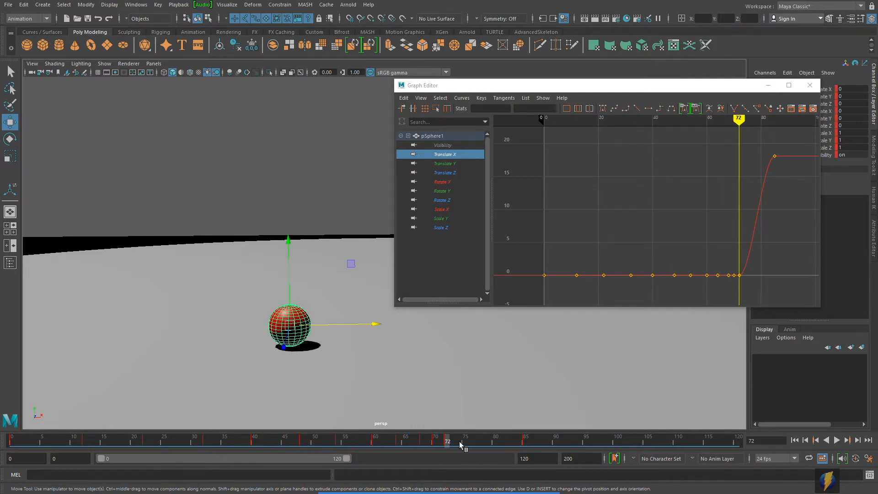
{"action": "left_click_drag", "start_coordinate": [446, 440], "coordinate": [9, 445]}
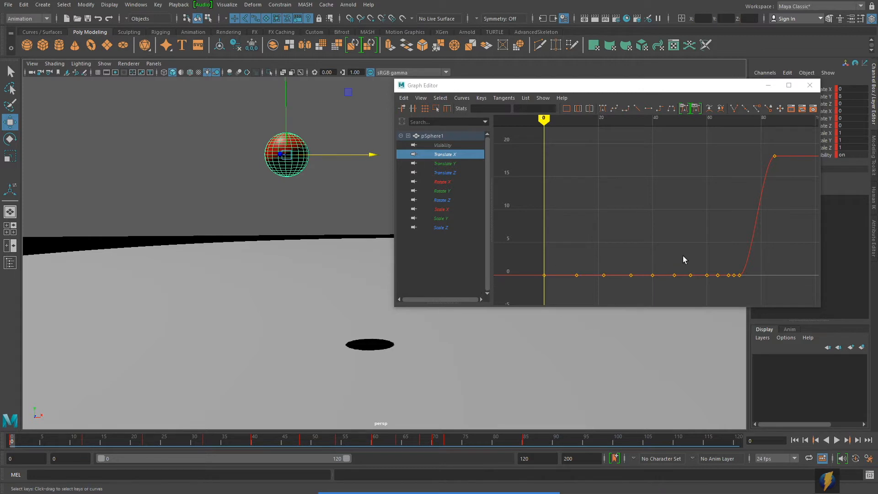
Delete all intermediate keys on the Translate X curve, keeping only the keys at frames 0 and 85
{"action": "left_click_drag", "start_coordinate": [569, 249], "coordinate": [754, 275]}
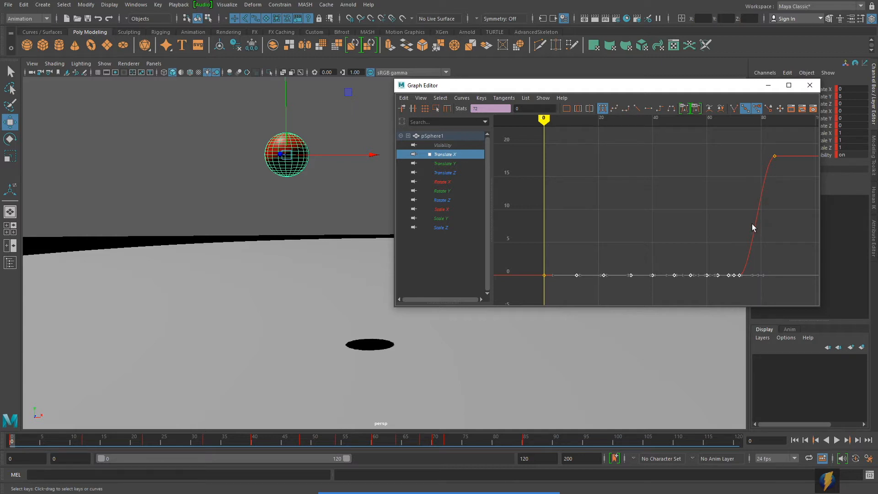
{"action": "left_click", "coordinate": [451, 164]}
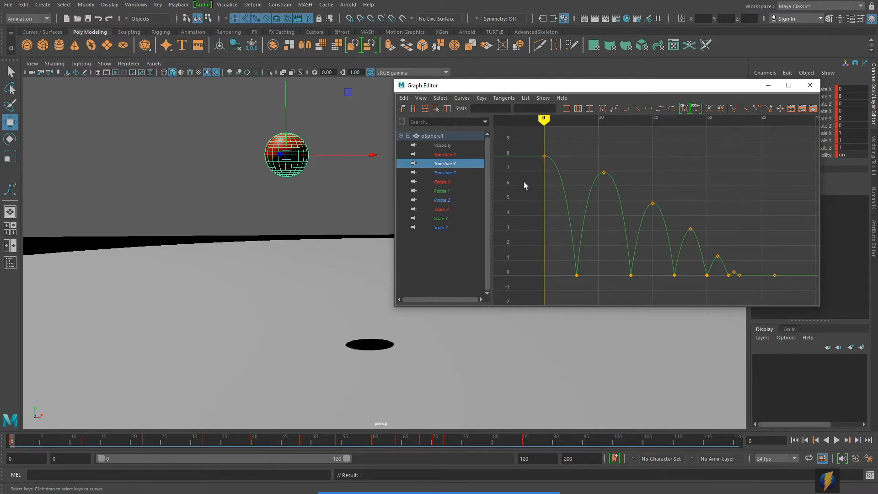
{"action": "left_click", "coordinate": [446, 154]}
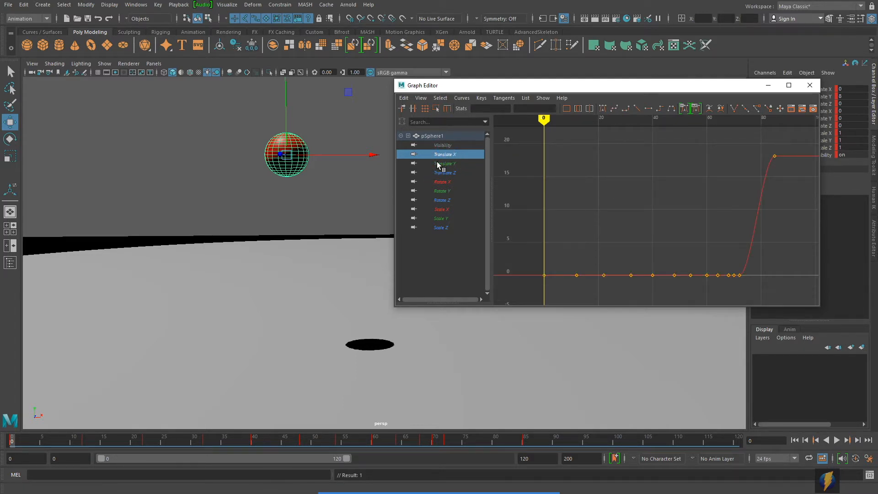
{"action": "left_click_drag", "start_coordinate": [754, 263], "coordinate": [562, 298]}
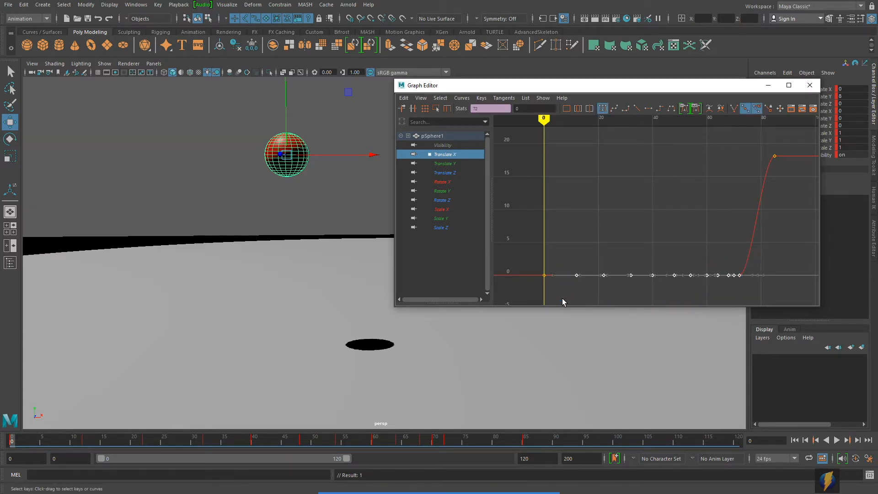
{"action": "key", "text": "Delete"}
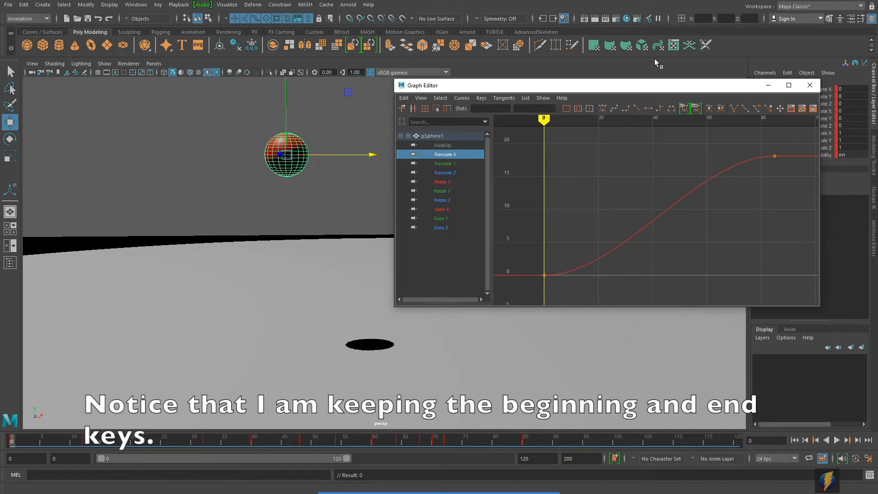
Minimise the Graph Editor and play the animation from the first frame, including once with the ball deselected, ending back at frame 0
{"action": "left_click", "coordinate": [769, 86]}
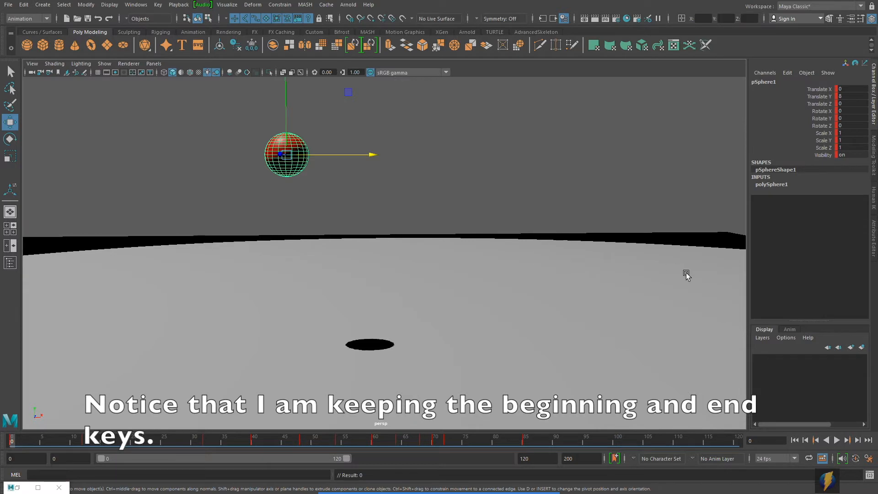
{"action": "left_click", "coordinate": [837, 440]}
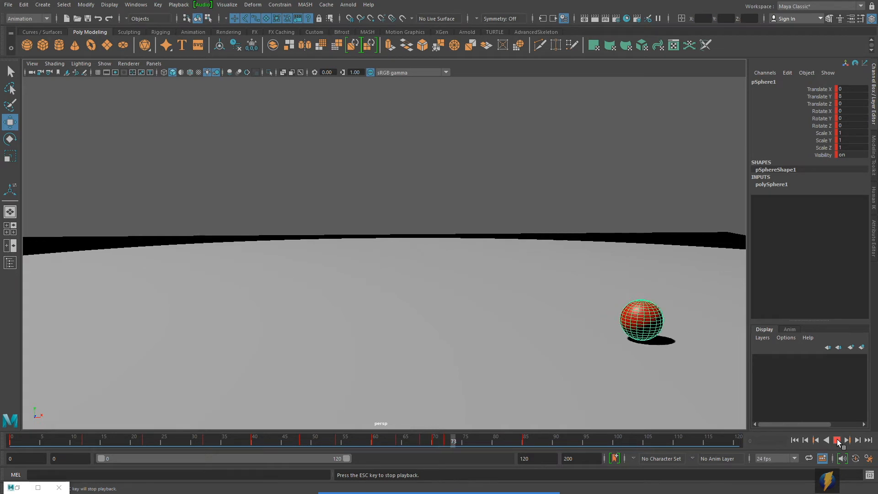
{"action": "left_click", "coordinate": [838, 440]}
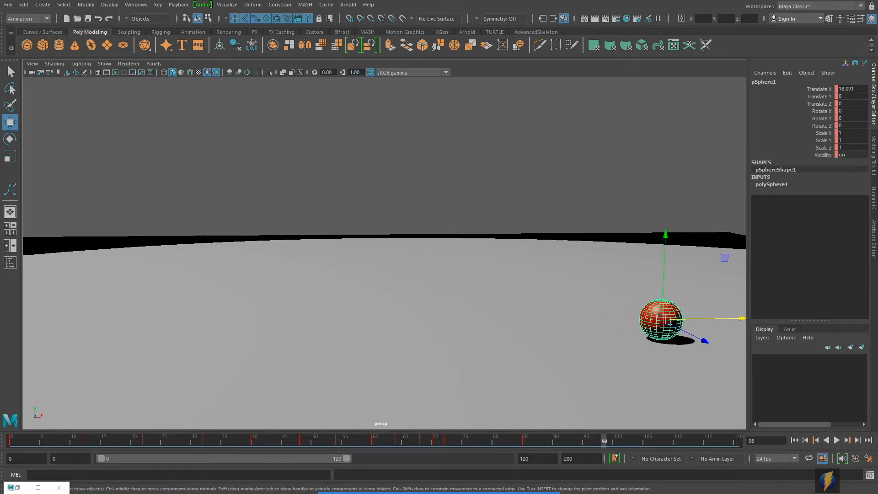
{"action": "left_click", "coordinate": [795, 440]}
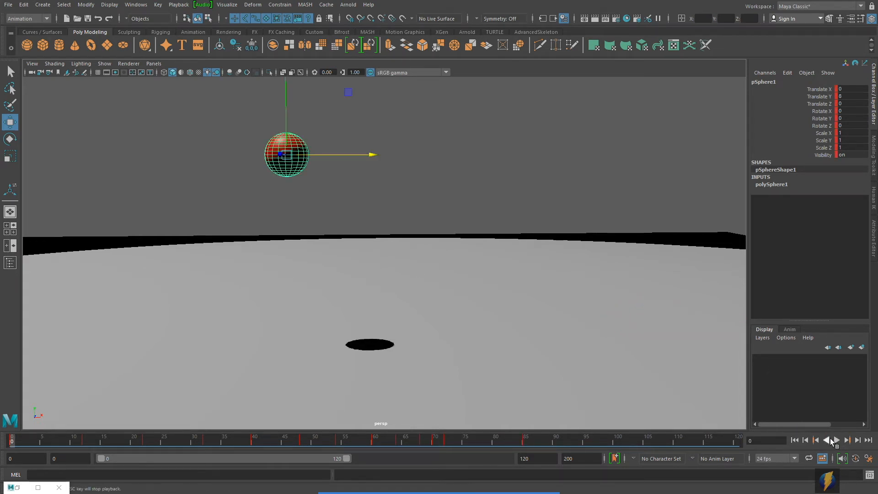
{"action": "left_click", "coordinate": [469, 144]}
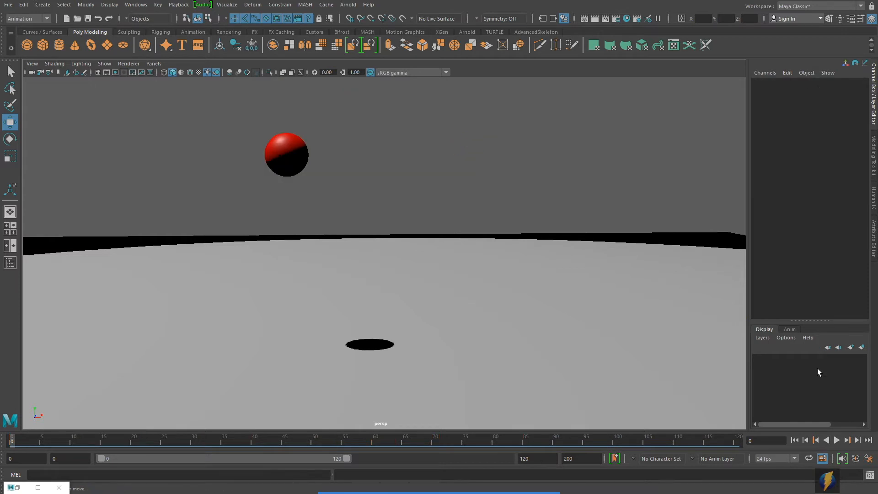
{"action": "left_click", "coordinate": [836, 439]}
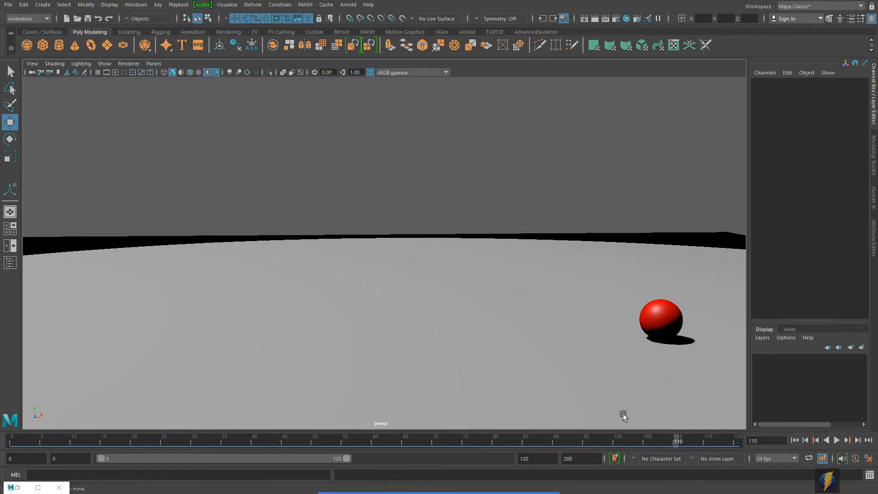
{"action": "mouse_move", "coordinate": [673, 443]}
{"action": "left_mouse_down"}
{"action": "mouse_move", "coordinate": [201, 413]}
{"action": "mouse_move", "coordinate": [1, 413]}
{"action": "left_mouse_up"}
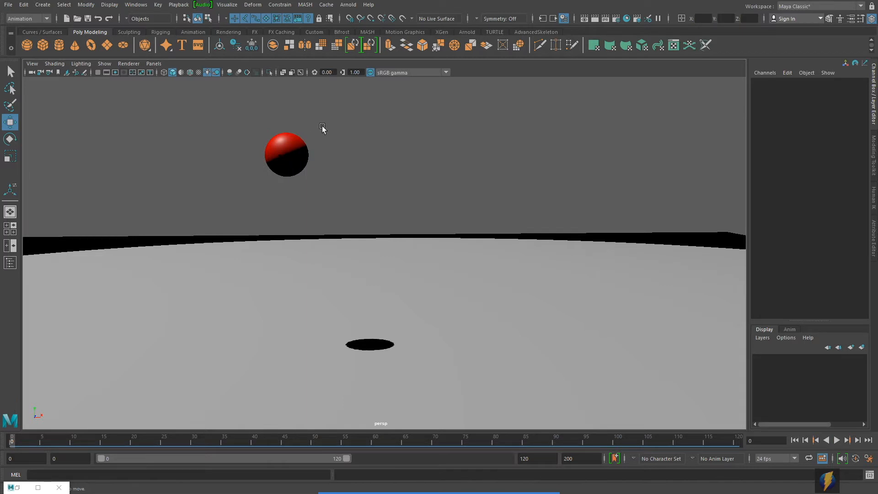
Restore the Graph Editor for the ball and isolate its Translate X curve, leaving no keys selected
{"action": "left_click", "coordinate": [291, 140]}
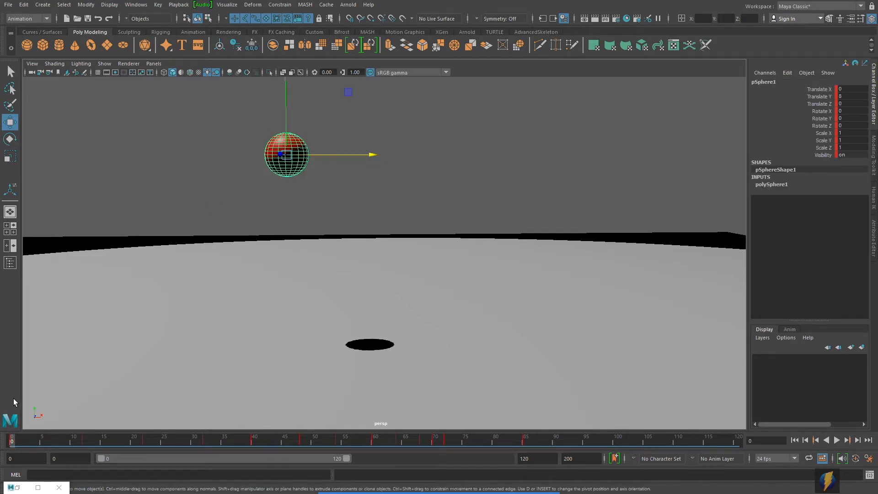
{"action": "left_click", "coordinate": [38, 487]}
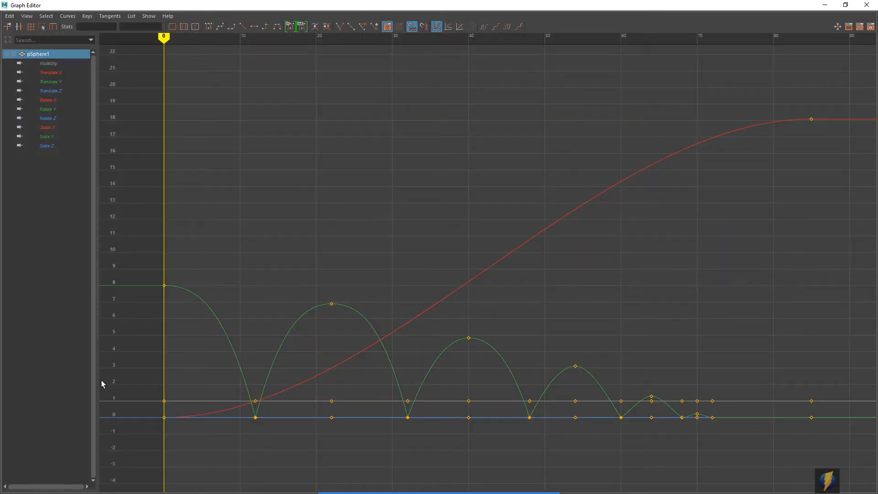
{"action": "left_click", "coordinate": [57, 72]}
{"action": "middle_click_drag", "start_coordinate": [380, 224], "coordinate": [420, 245], "text": "alt"}
{"action": "left_click_drag", "start_coordinate": [386, 210], "coordinate": [285, 406]}
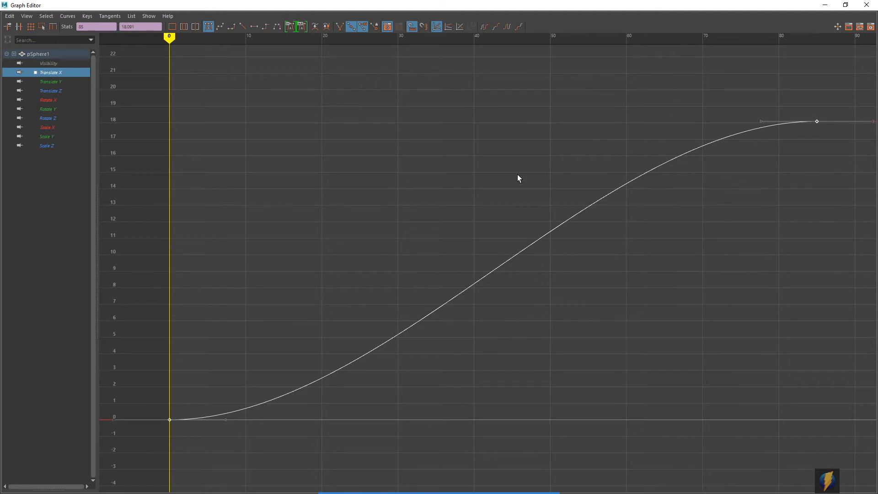
{"action": "left_click", "coordinate": [238, 318]}
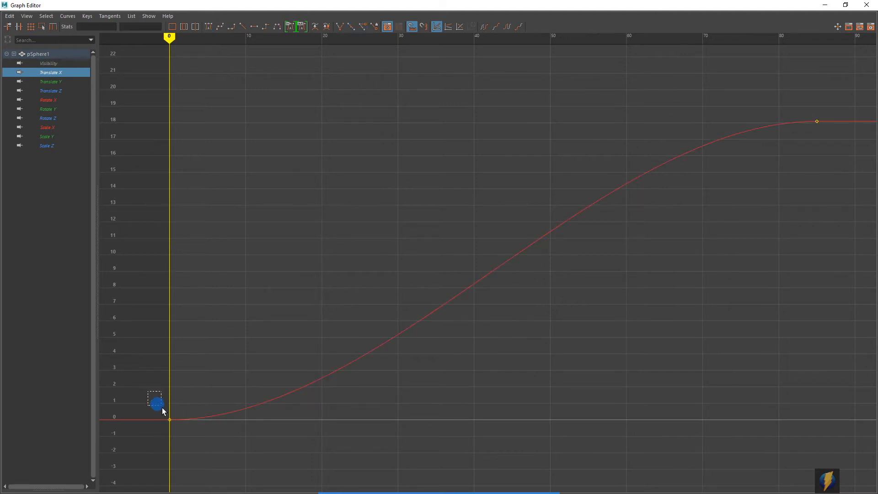
Break the tangents of the Translate X key at frame 0 and raise its outgoing handle so the curve starts steeply
{"action": "left_click_drag", "start_coordinate": [185, 446], "coordinate": [183, 443]}
{"action": "left_click", "coordinate": [340, 26]}
{"action": "left_click_drag", "start_coordinate": [235, 400], "coordinate": [264, 451]}
{"action": "middle_click_drag", "start_coordinate": [225, 420], "coordinate": [214, 371]}
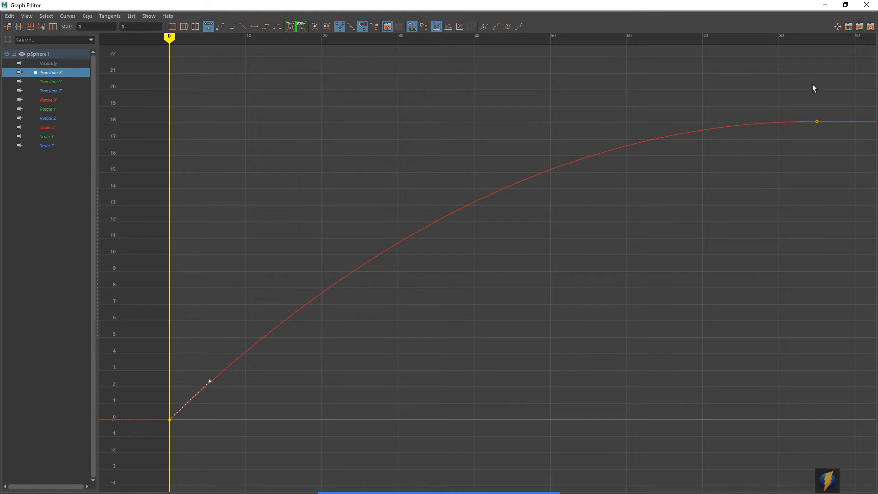
Compare the Translate X and Y curves, minimise the Graph Editor and play the animation from frame 0, including once with the ball deselected
{"action": "left_click", "coordinate": [53, 82], "text": "shift"}
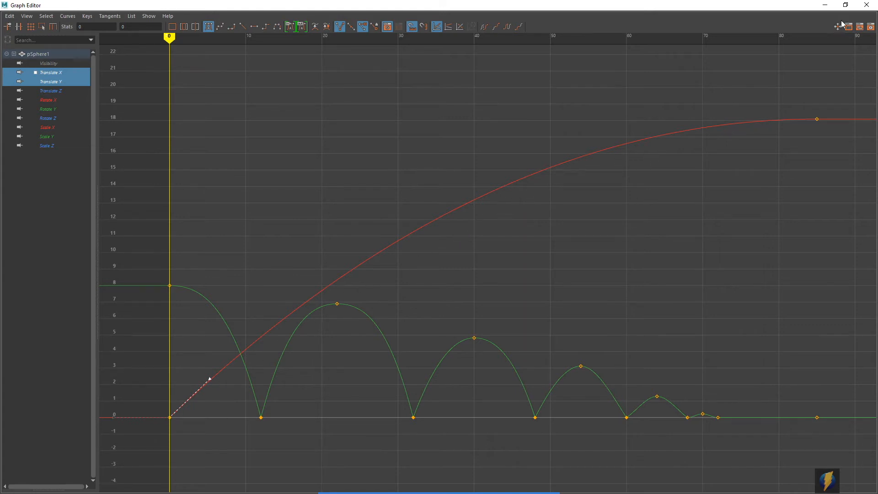
{"action": "left_click", "coordinate": [825, 5]}
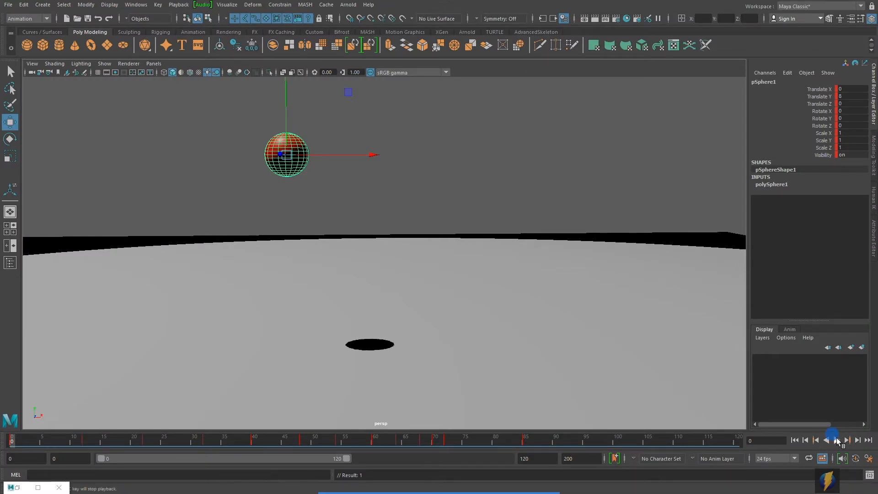
{"action": "left_click", "coordinate": [838, 440]}
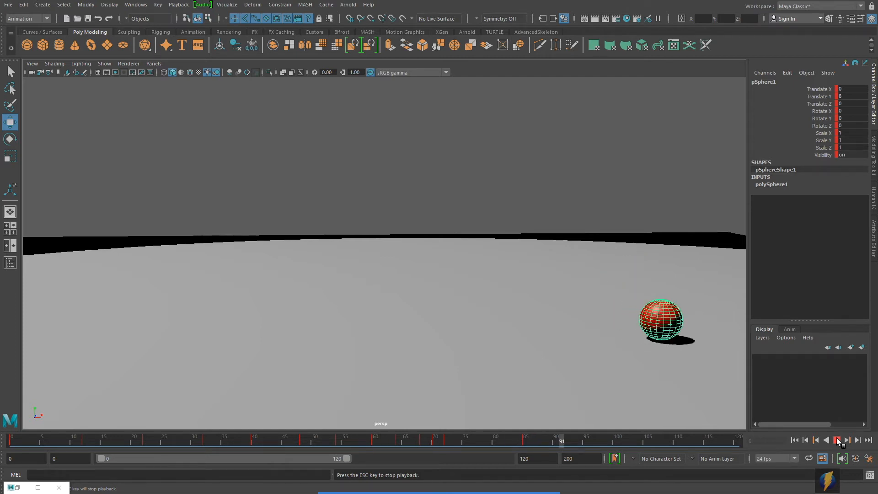
{"action": "left_click", "coordinate": [838, 440]}
{"action": "left_click", "coordinate": [794, 440]}
{"action": "left_click", "coordinate": [447, 142]}
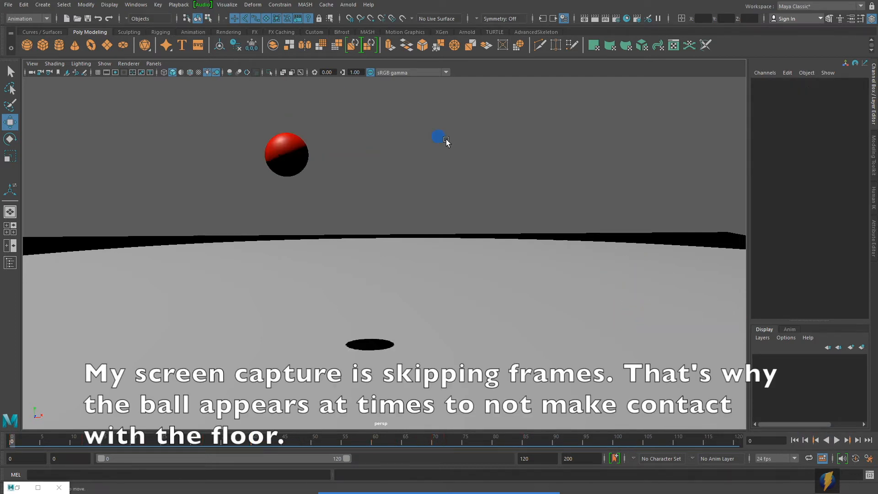
{"action": "middle_click_drag", "start_coordinate": [506, 264], "coordinate": [434, 247], "text": "alt"}
{"action": "left_click", "coordinate": [836, 439]}
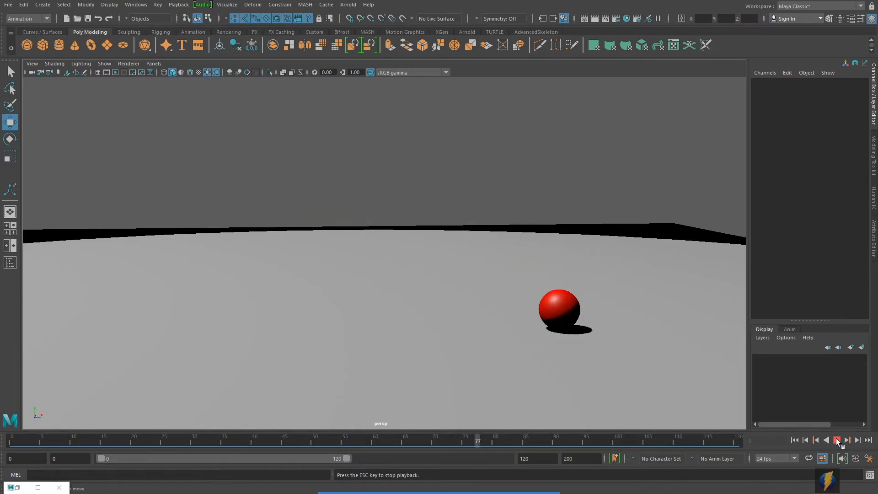
{"action": "left_click", "coordinate": [838, 440]}
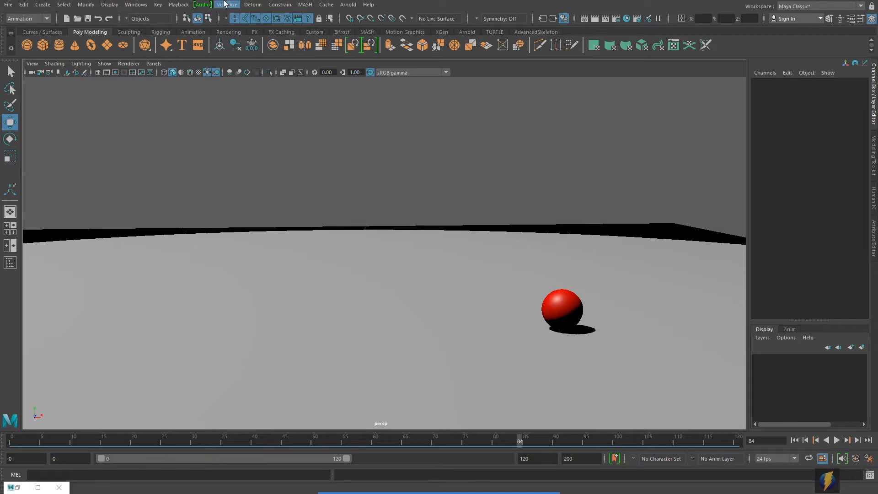
Create an editable motion trail for the ball to display its path in the viewport
{"action": "left_click", "coordinate": [568, 308]}
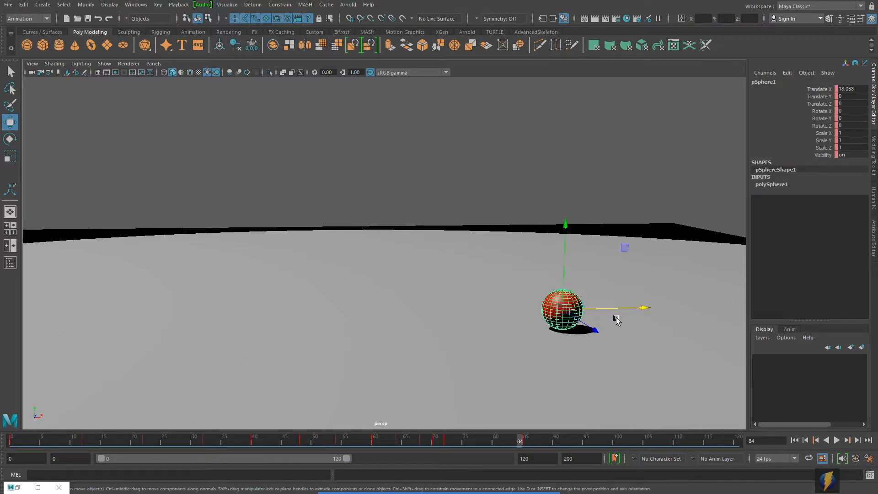
{"action": "mouse_move", "coordinate": [467, 490]}
{"action": "left_click", "coordinate": [472, 475]}
{"action": "left_click_drag", "start_coordinate": [274, 201], "coordinate": [231, 12]}
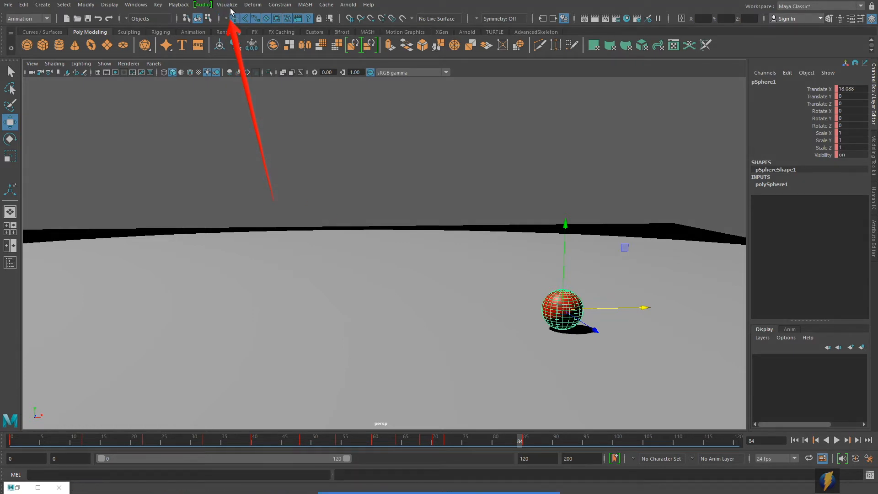
{"action": "left_click", "coordinate": [228, 6]}
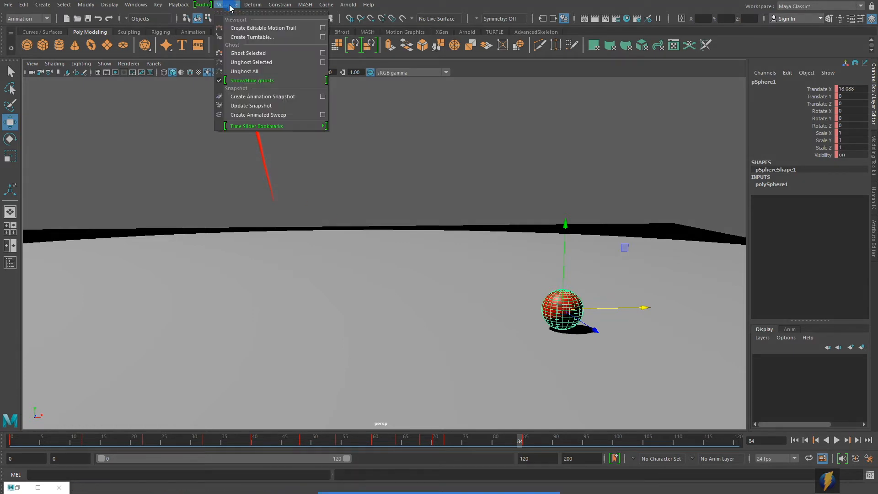
{"action": "left_click", "coordinate": [233, 29]}
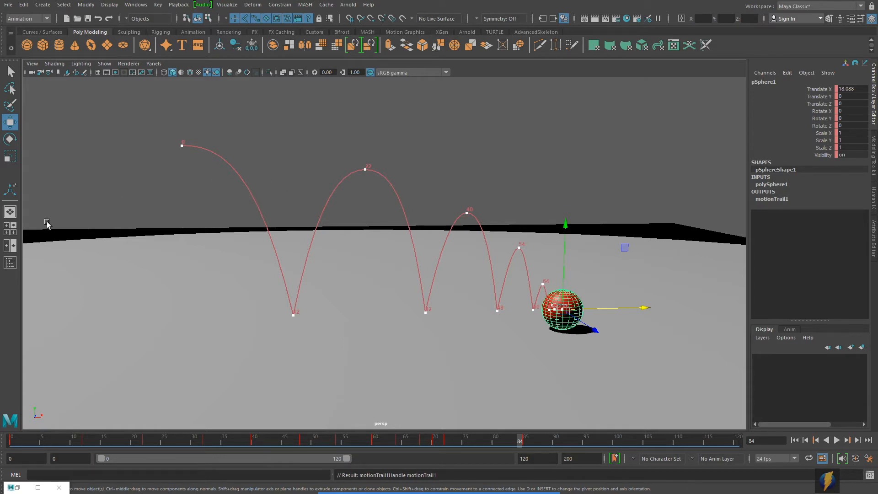
Show the Outliner beside the viewport and delete motionTrail1Handle
{"action": "left_click", "coordinate": [10, 263]}
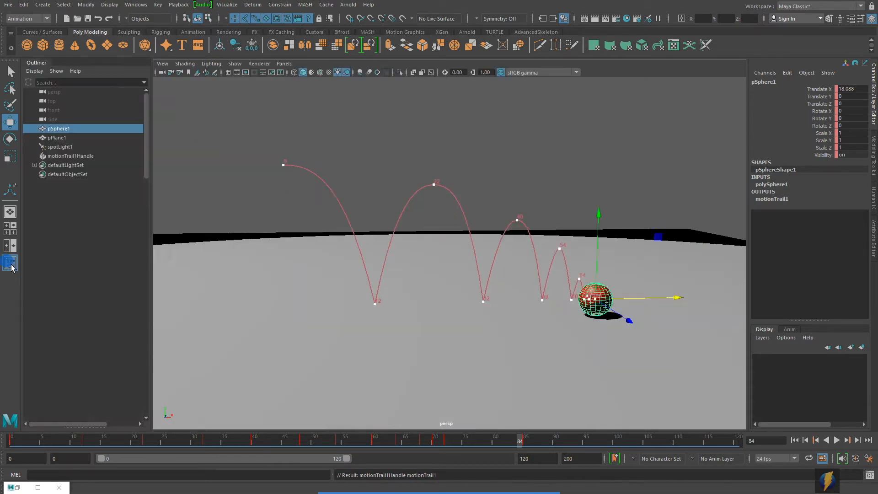
{"action": "left_click", "coordinate": [67, 156]}
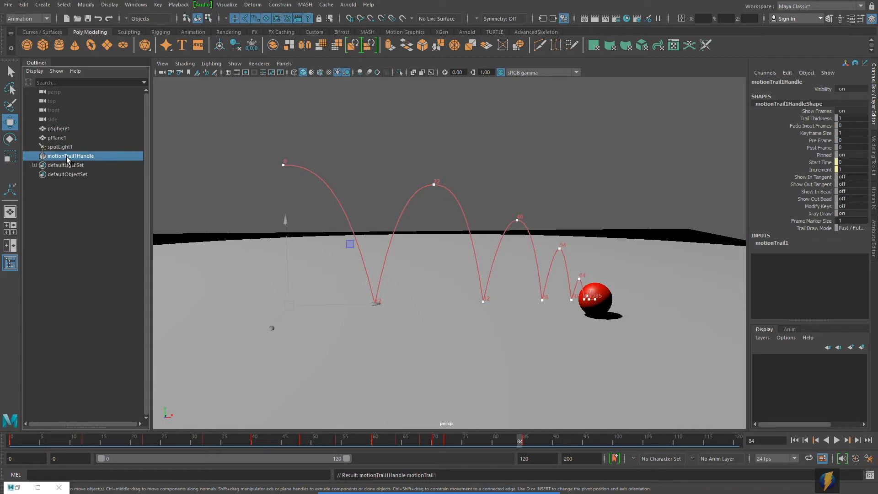
{"action": "key", "text": "Delete"}
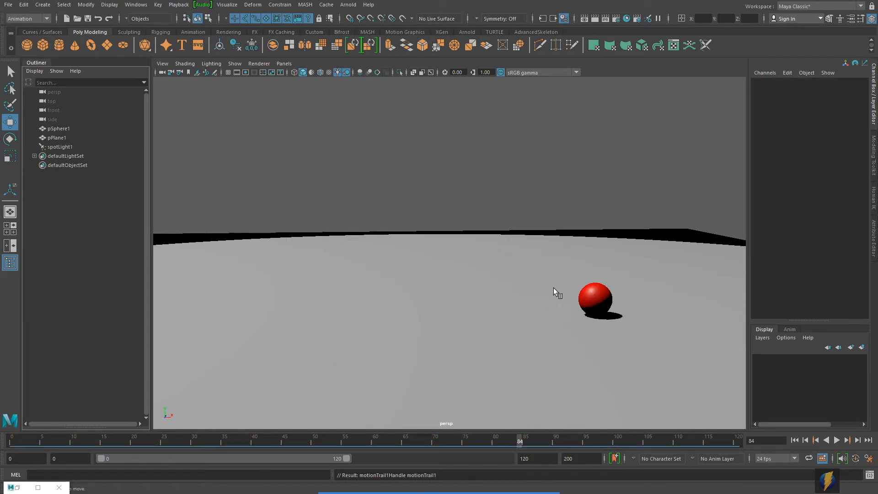
Open the Graph Editor for the ball and place its window clear of the ball in the viewport
{"action": "left_click", "coordinate": [594, 298]}
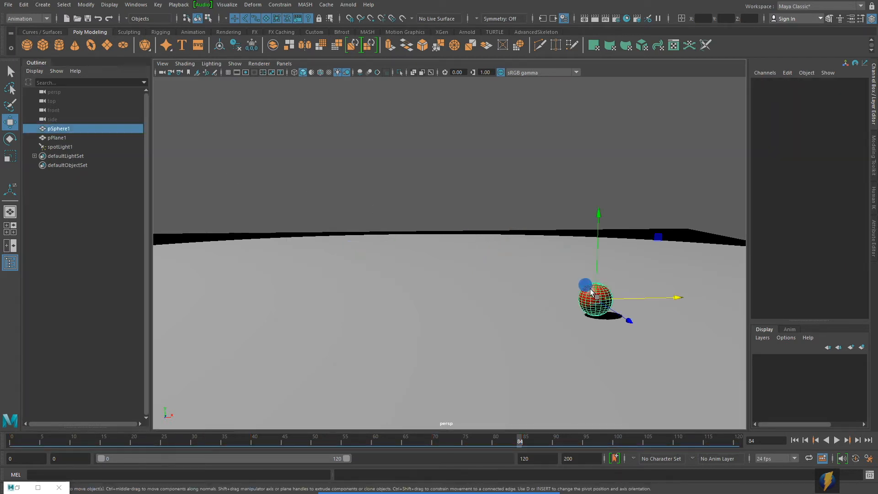
{"action": "left_click", "coordinate": [137, 5]}
{"action": "mouse_move", "coordinate": [152, 55]}
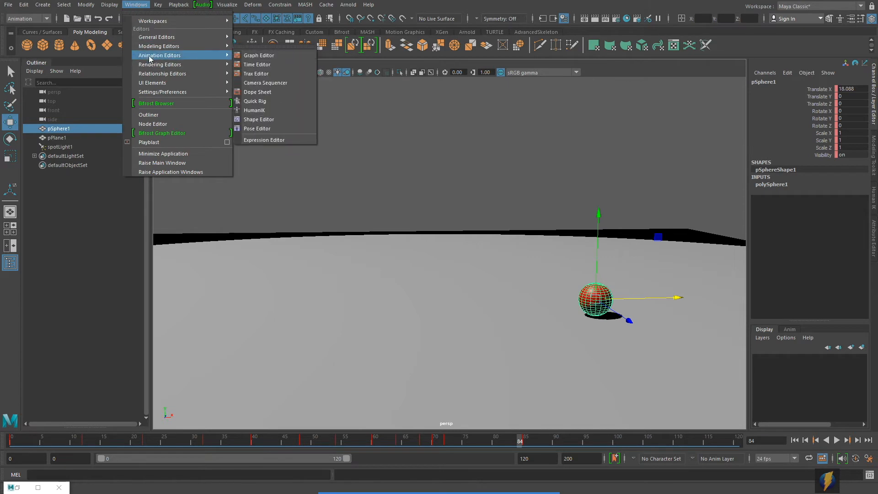
{"action": "left_click", "coordinate": [252, 56]}
{"action": "left_click_drag", "start_coordinate": [580, 79], "coordinate": [231, 101]}
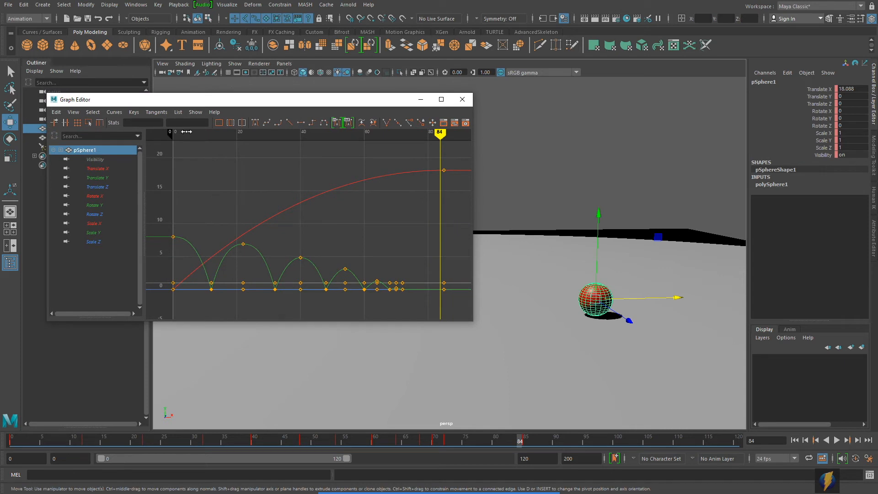
At frame 85, move the ball farther along X to about 23.4 and set a key
{"action": "left_click", "coordinate": [522, 443]}
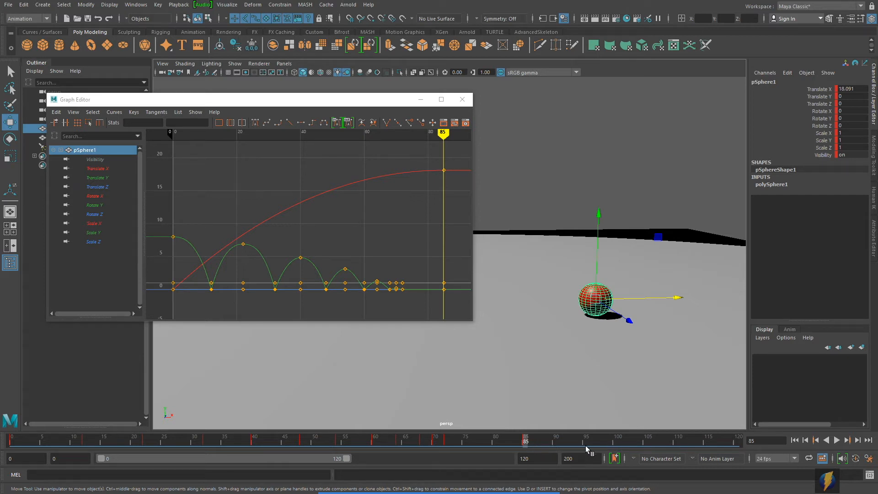
{"action": "left_click_drag", "start_coordinate": [633, 298], "coordinate": [717, 299]}
{"action": "key", "text": "s"}
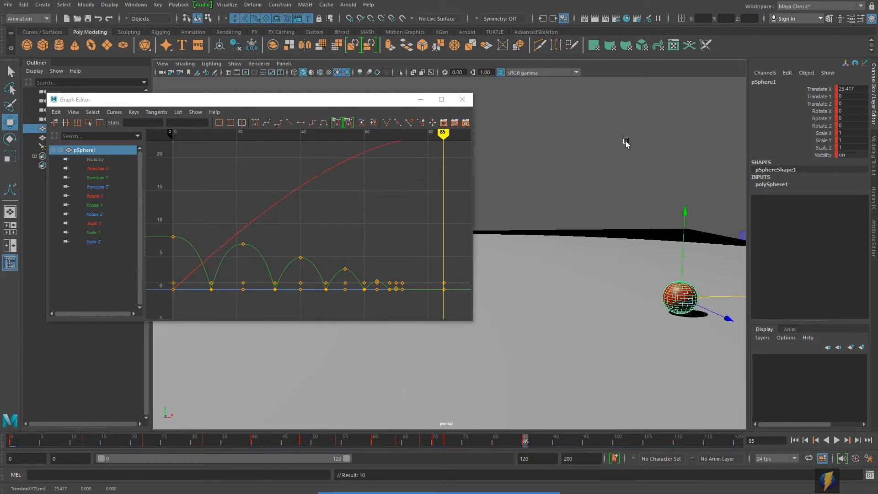
Lower the outgoing tangent handle of the Translate X key at frame 0 in the enlarged Graph Editor, then restore the window size
{"action": "left_click", "coordinate": [91, 169]}
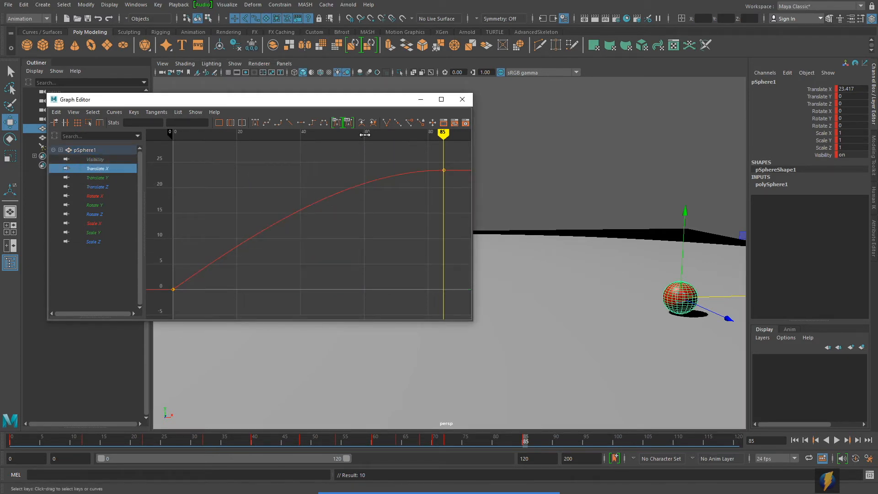
{"action": "left_click", "coordinate": [441, 100]}
{"action": "left_click_drag", "start_coordinate": [146, 383], "coordinate": [196, 446]}
{"action": "left_click_drag", "start_coordinate": [234, 415], "coordinate": [235, 417]}
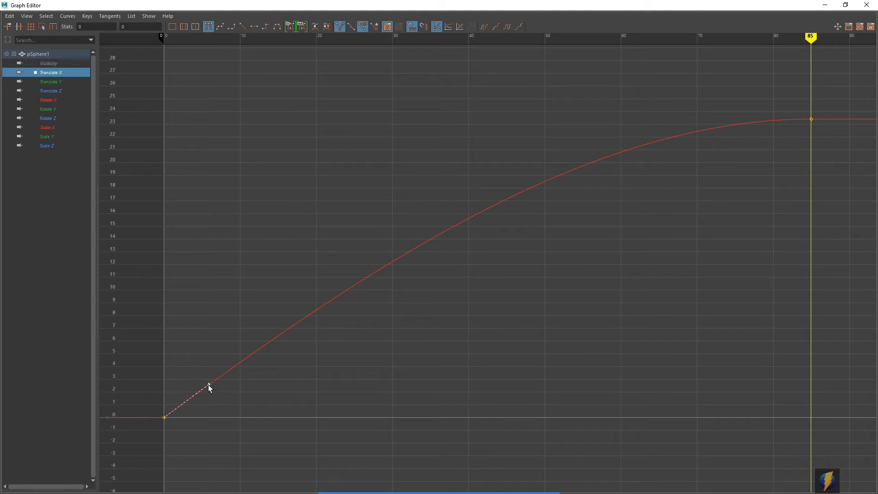
{"action": "left_click_drag", "start_coordinate": [207, 383], "coordinate": [215, 389]}
{"action": "left_click", "coordinate": [846, 5]}
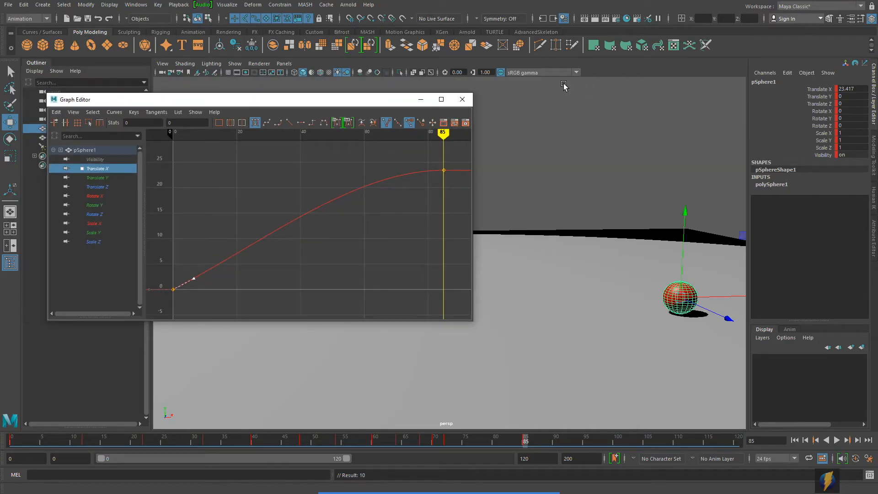
Minimise the Graph Editor, collapse the Outliner and play the animation from frame 0 with the ball deselected
{"action": "left_click", "coordinate": [418, 98]}
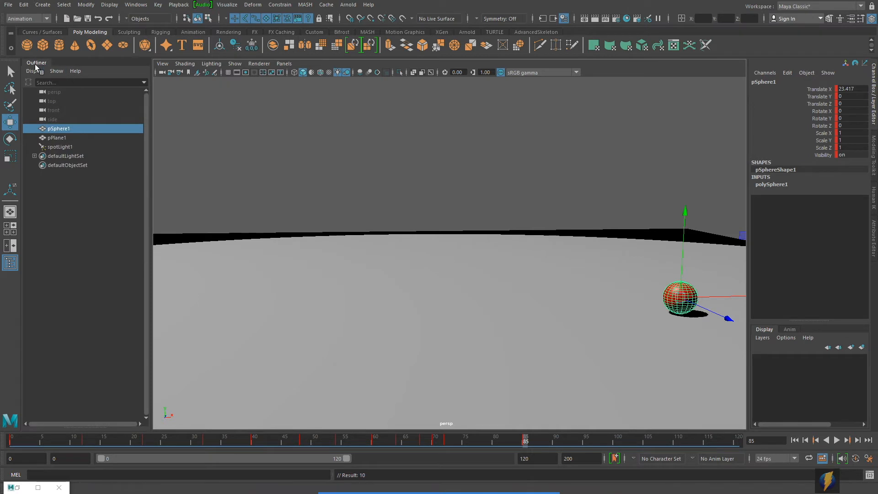
{"action": "left_click", "coordinate": [33, 61]}
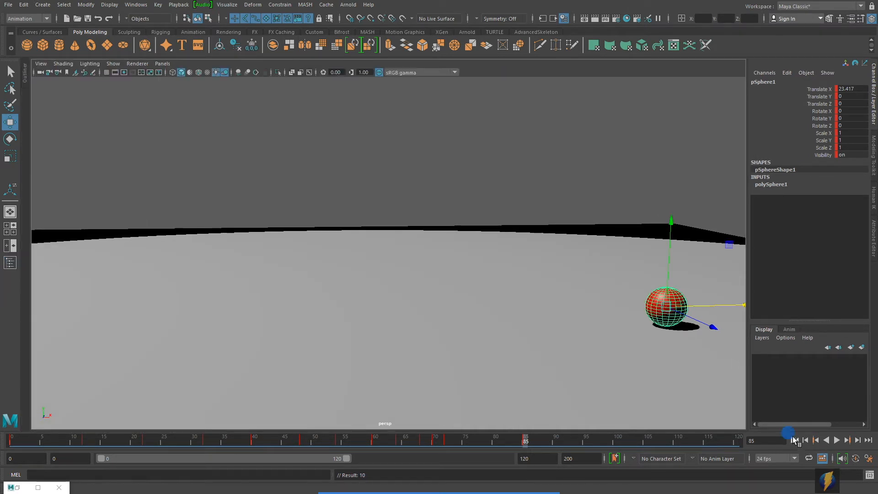
{"action": "left_click", "coordinate": [795, 440]}
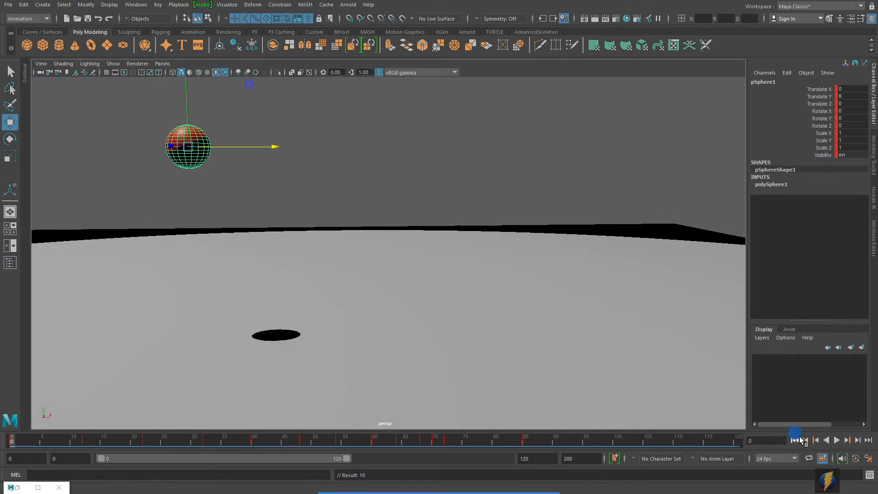
{"action": "left_click", "coordinate": [592, 192]}
{"action": "left_click", "coordinate": [838, 440]}
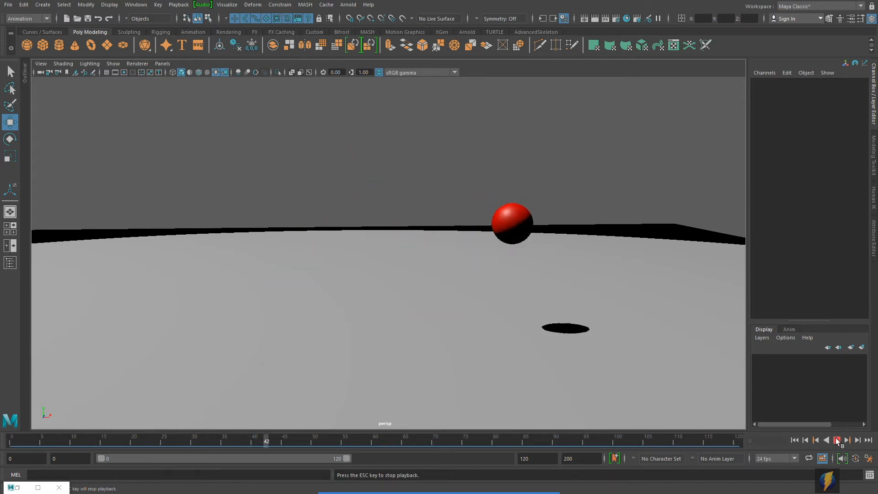
{"action": "left_click", "coordinate": [837, 440]}
Scrub back to frame 76, select the ball and scrub forward to frame 100 to examine the end of its motion
{"action": "left_click", "coordinate": [644, 442]}
{"action": "left_click_drag", "start_coordinate": [645, 442], "coordinate": [472, 445]}
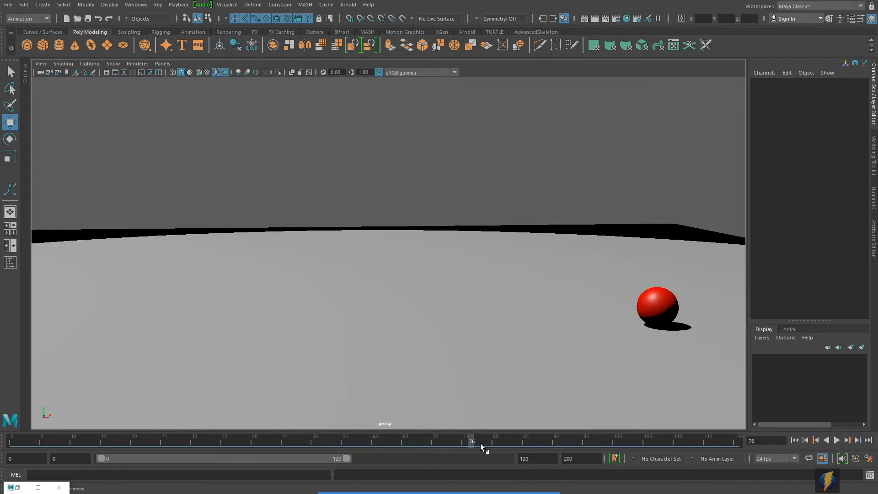
{"action": "left_click", "coordinate": [664, 300]}
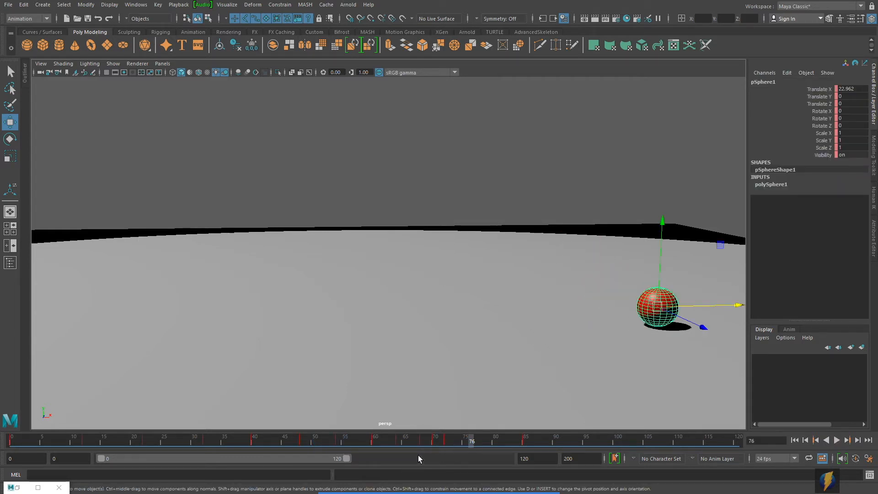
{"action": "left_click_drag", "start_coordinate": [469, 438], "coordinate": [526, 446]}
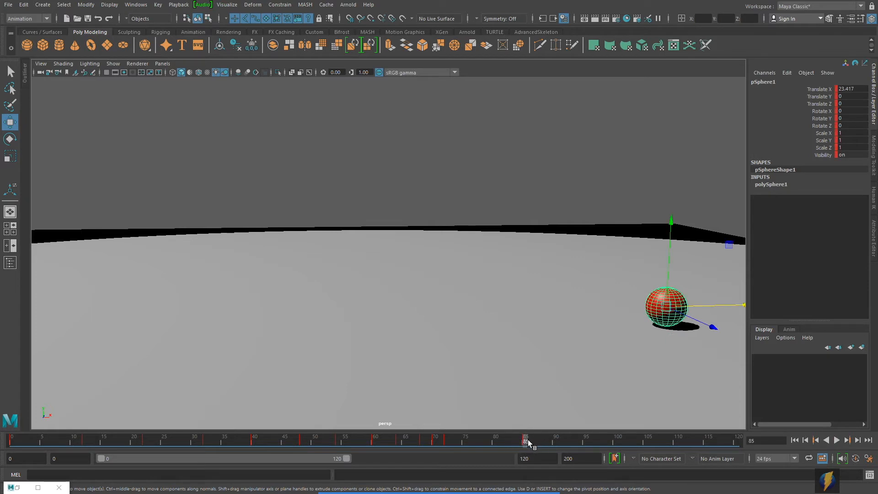
{"action": "mouse_move", "coordinate": [528, 438]}
{"action": "left_mouse_down"}
{"action": "mouse_move", "coordinate": [488, 440]}
{"action": "mouse_move", "coordinate": [524, 440]}
{"action": "left_mouse_up"}
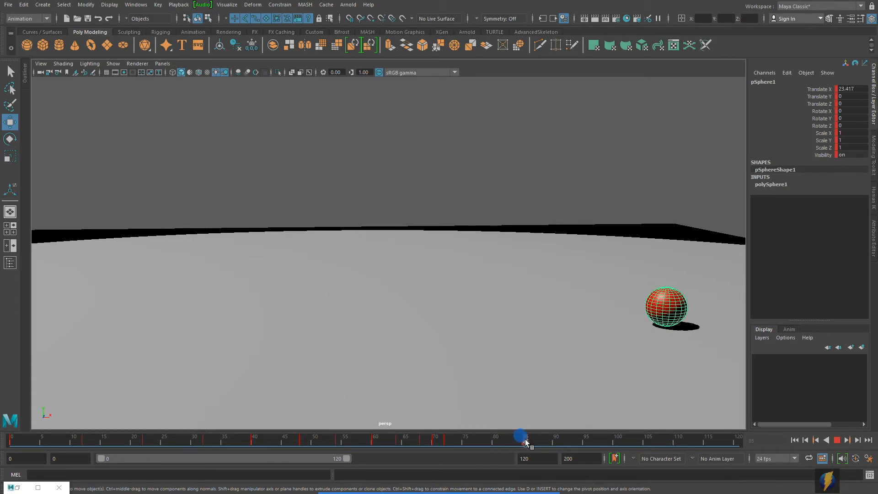
{"action": "left_click_drag", "start_coordinate": [528, 440], "coordinate": [560, 443]}
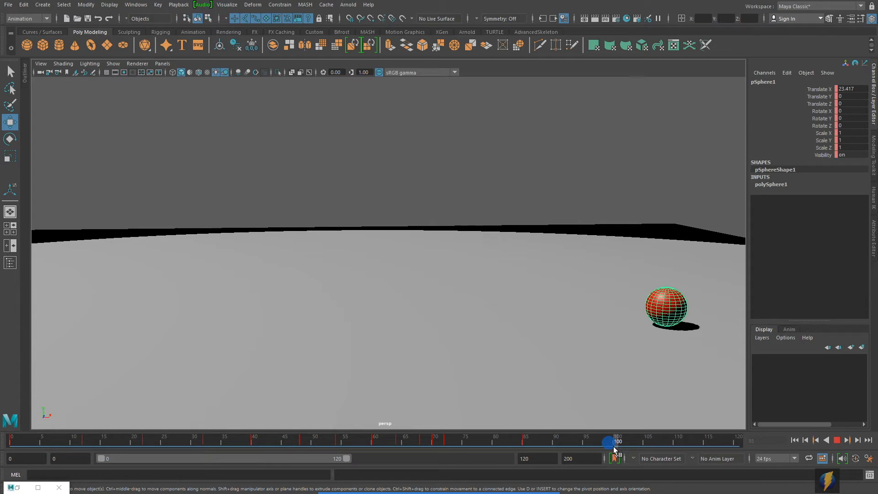
At frame 100, move the ball slightly back along X to about 22.85 and set a key
{"action": "left_click_drag", "start_coordinate": [614, 447], "coordinate": [614, 446]}
{"action": "left_click_drag", "start_coordinate": [719, 306], "coordinate": [706, 313]}
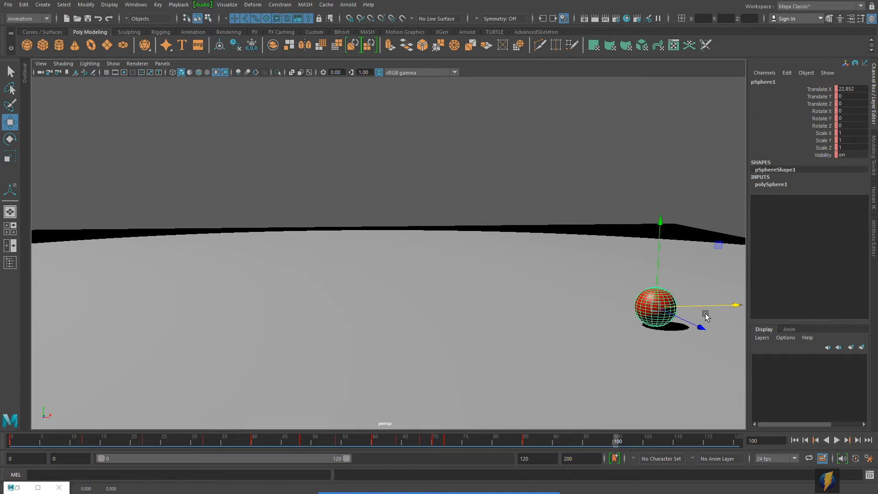
{"action": "key", "text": "s"}
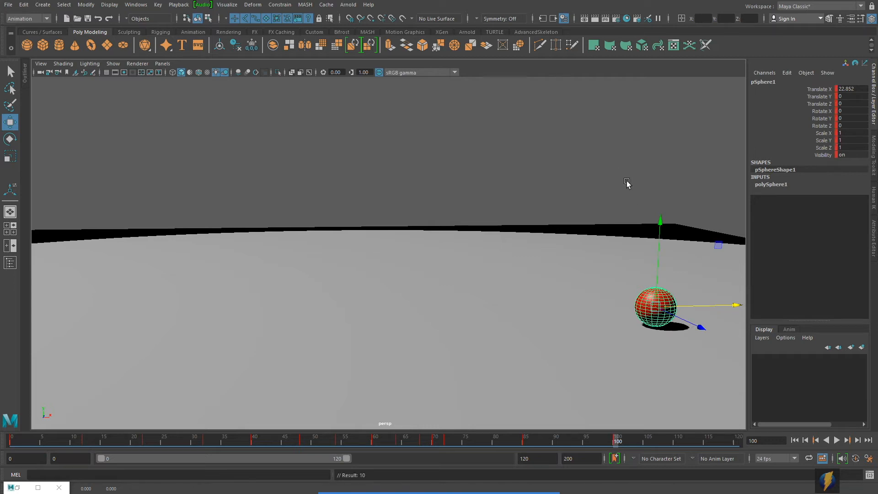
Return to frame 0, deselect the ball and play the animation to check how it settles
{"action": "left_click_drag", "start_coordinate": [617, 440], "coordinate": [5, 438]}
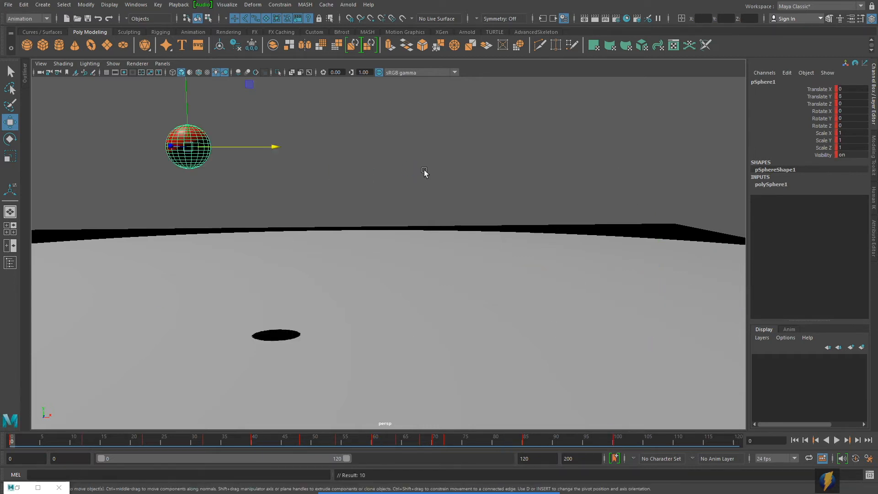
{"action": "left_click", "coordinate": [510, 160]}
{"action": "left_click", "coordinate": [837, 440]}
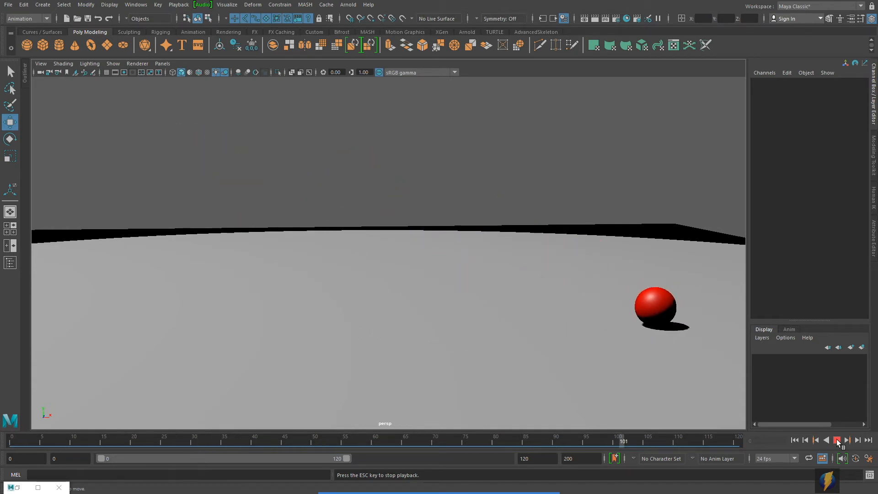
{"action": "left_click", "coordinate": [838, 440]}
Open the Graph Editor for the ball and shift all of its frame 100 keys 12 frames later, keeping their values
{"action": "left_click", "coordinate": [670, 311]}
{"action": "left_click_drag", "start_coordinate": [668, 443], "coordinate": [617, 441]}
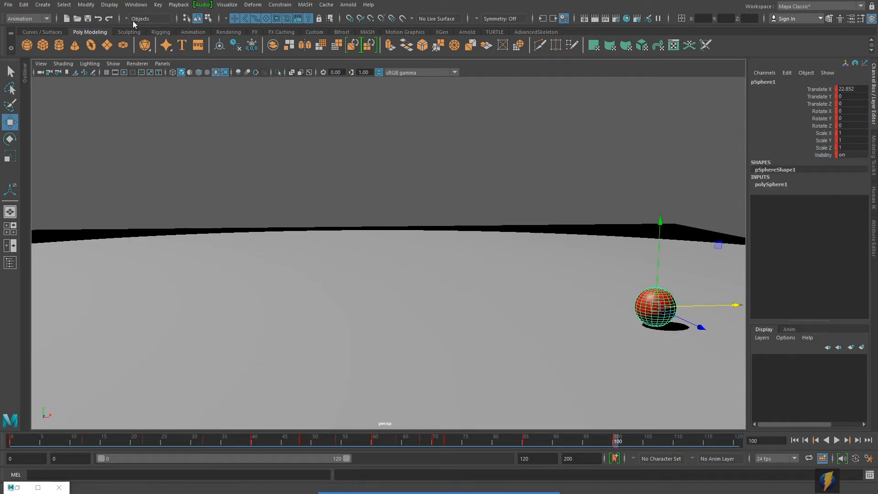
{"action": "left_click", "coordinate": [135, 5]}
{"action": "mouse_move", "coordinate": [160, 55]}
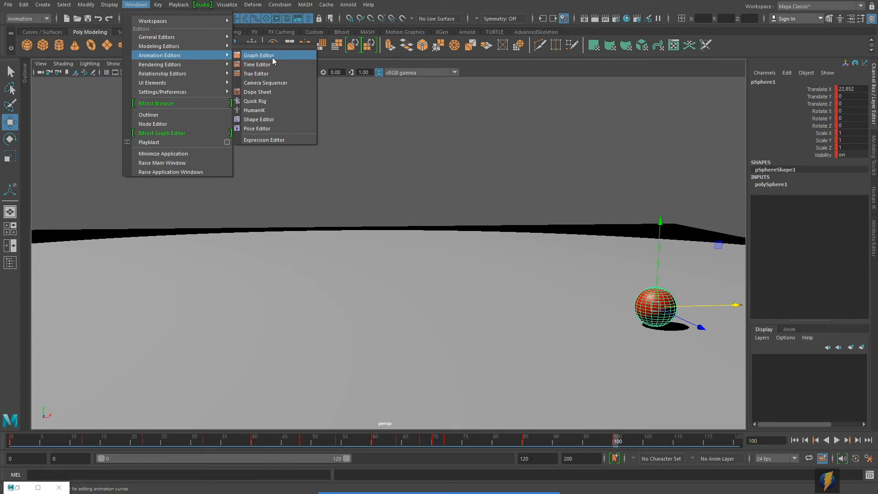
{"action": "left_click", "coordinate": [259, 56]}
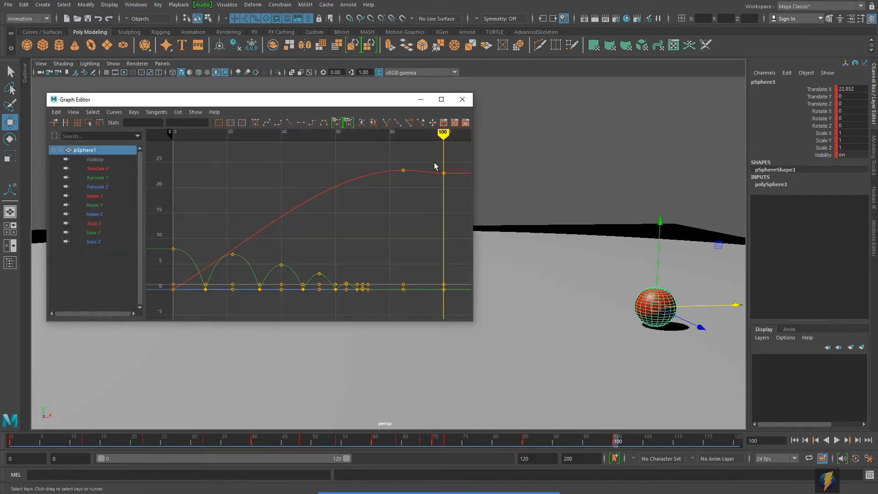
{"action": "left_click_drag", "start_coordinate": [434, 161], "coordinate": [455, 300]}
{"action": "middle_click_drag", "start_coordinate": [444, 228], "coordinate": [363, 231], "text": "alt"}
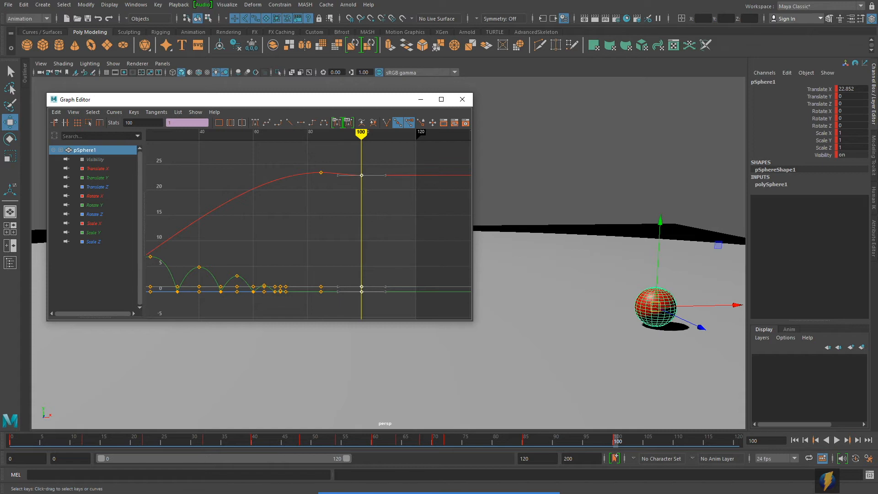
{"action": "middle_click_drag", "start_coordinate": [361, 176], "coordinate": [396, 178], "text": "shift"}
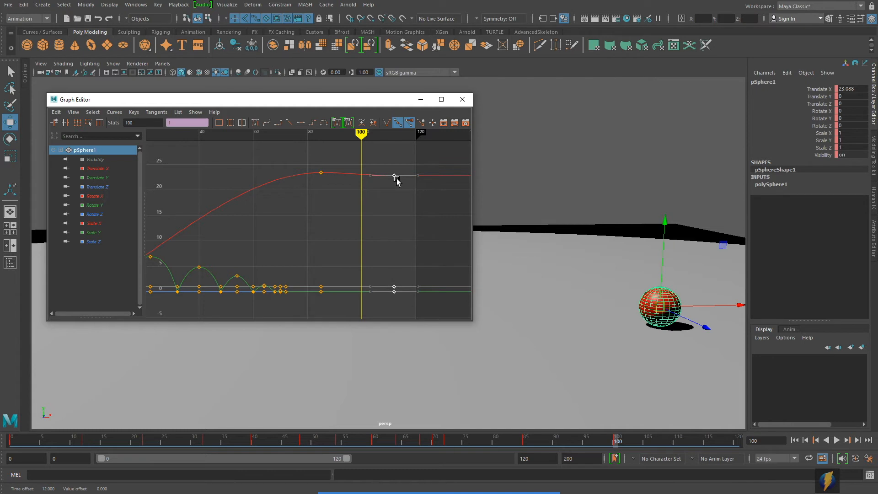
Minimise the Graph Editor, deselect the ball and play the animation from frame 0 to review the slower ending
{"action": "left_click", "coordinate": [421, 99]}
{"action": "left_click", "coordinate": [794, 440]}
{"action": "left_click", "coordinate": [606, 140]}
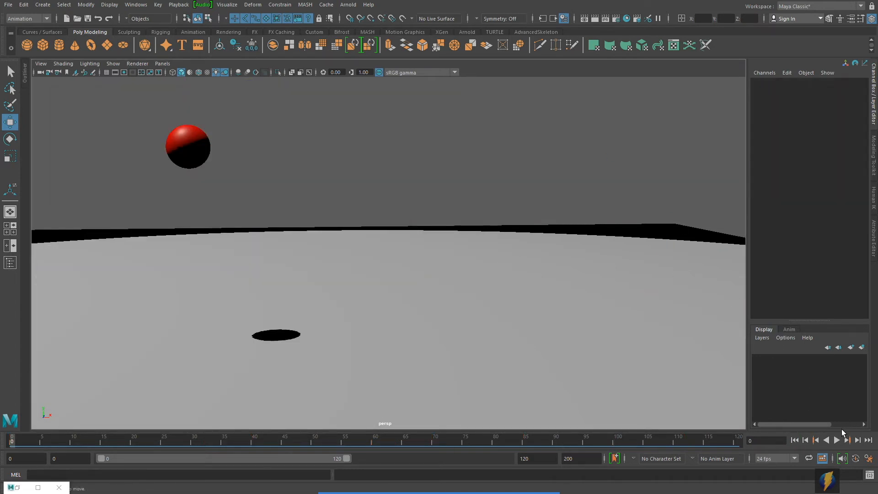
{"action": "left_click", "coordinate": [837, 440]}
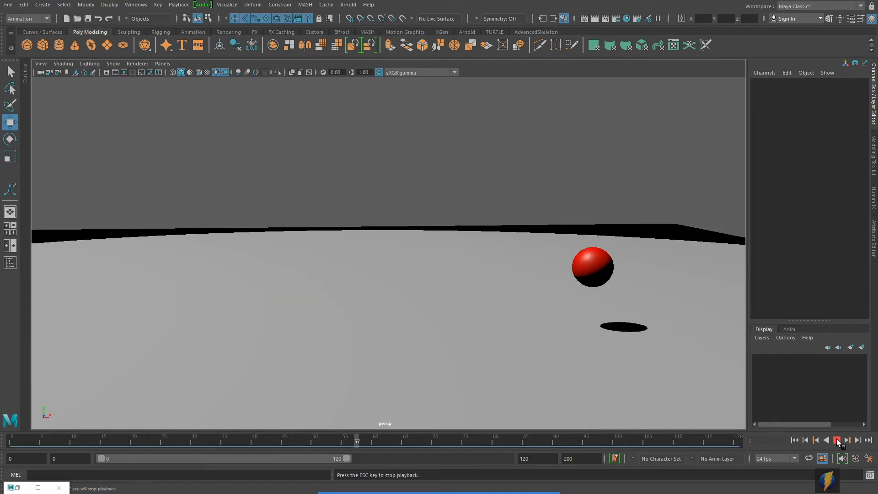
{"action": "left_click", "coordinate": [838, 440]}
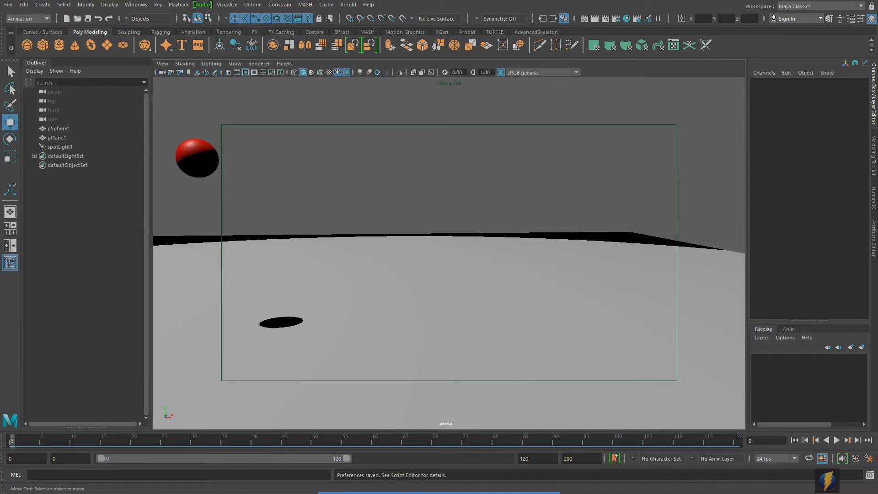
Play the bounce twice from frame 0 with the ball deselected, returning to the start each time
{"action": "left_click", "coordinate": [836, 441]}
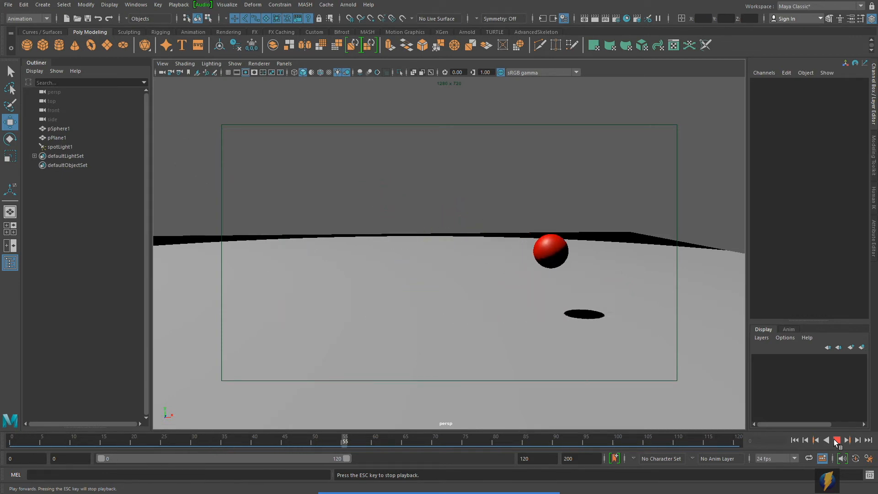
{"action": "left_click", "coordinate": [835, 441]}
{"action": "left_click", "coordinate": [794, 440]}
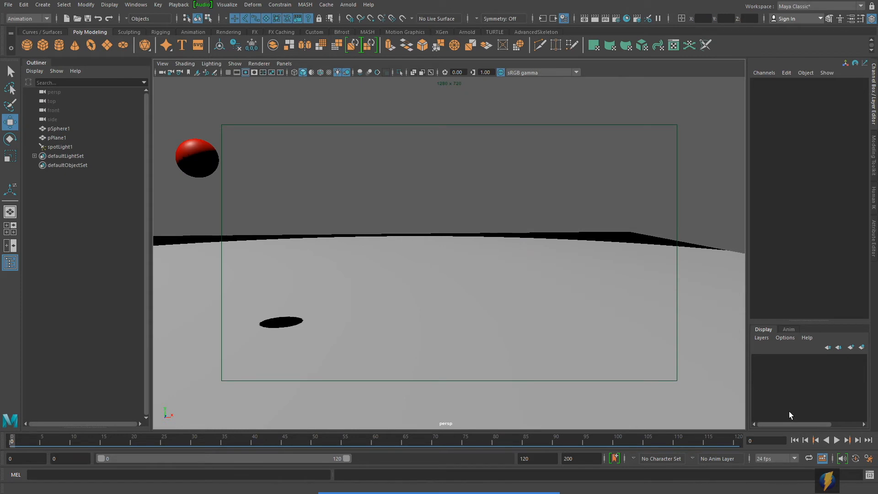
{"action": "left_click", "coordinate": [837, 441]}
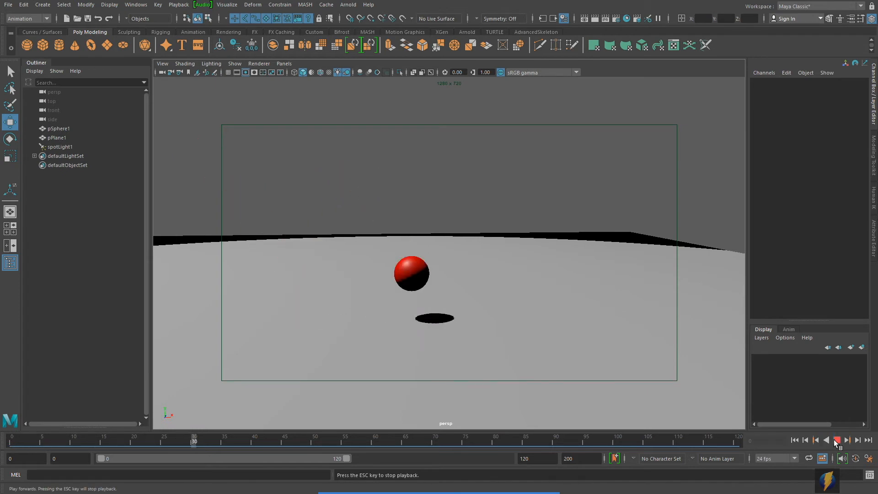
{"action": "left_click", "coordinate": [837, 440]}
{"action": "left_click", "coordinate": [795, 440]}
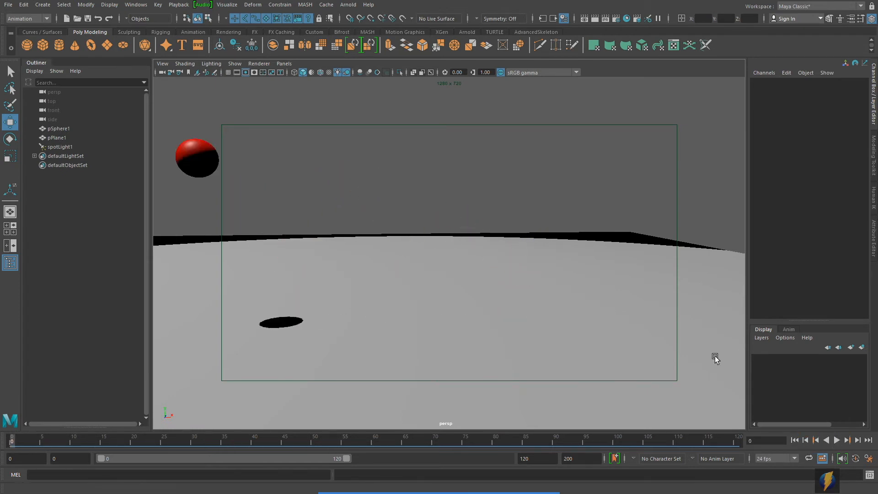
Select the ball and create an editable motion trail for it
{"action": "left_click", "coordinate": [216, 170]}
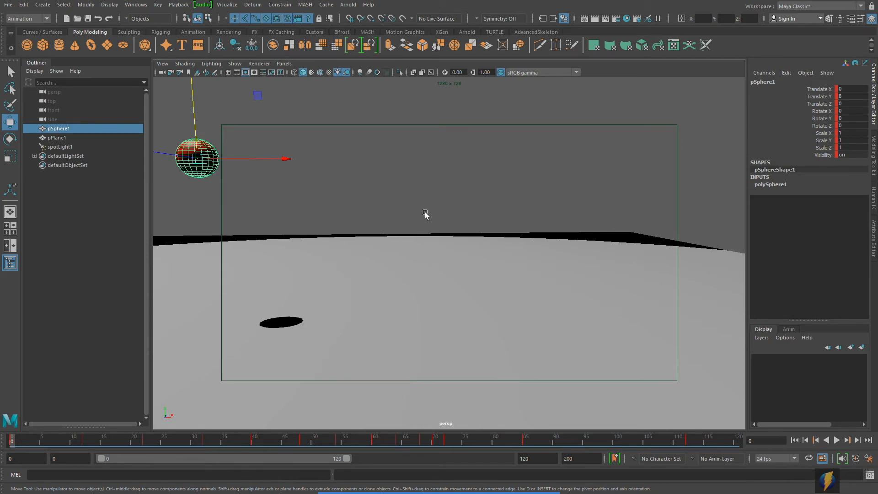
{"action": "left_click", "coordinate": [231, 5]}
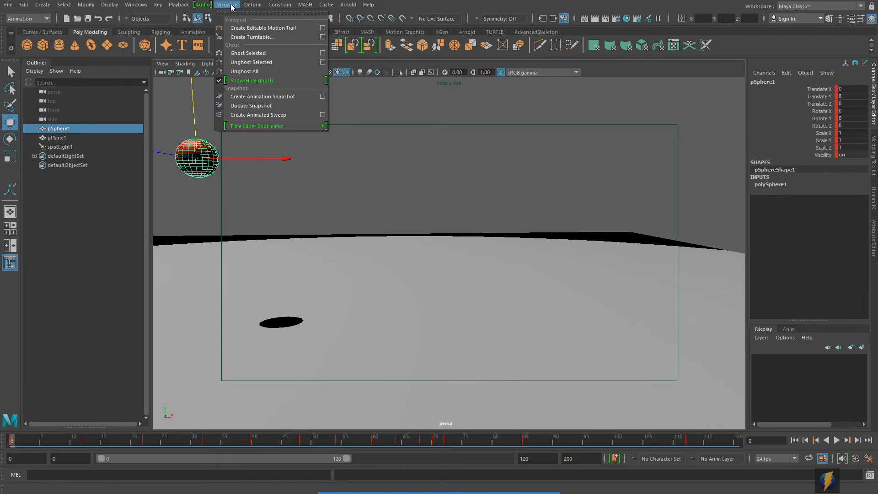
{"action": "left_click", "coordinate": [250, 29]}
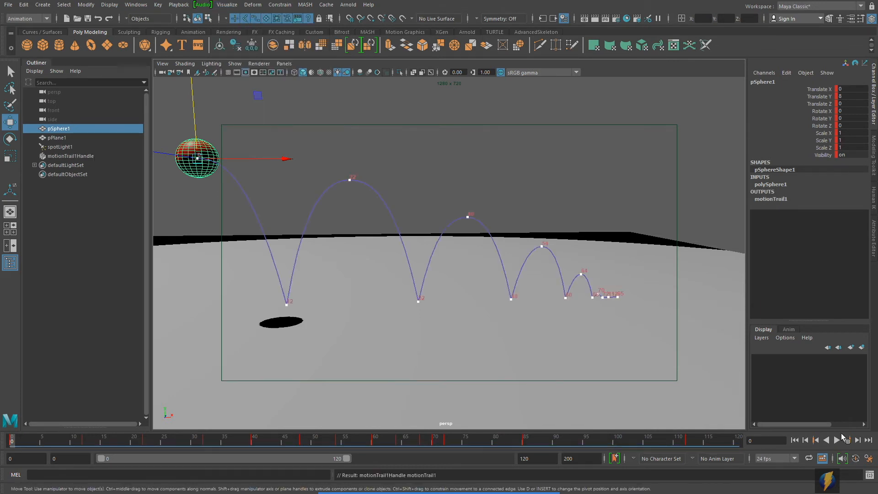
Play the animation and scrub back to frame 0 to examine the ball's travel along its motion trail
{"action": "left_click", "coordinate": [837, 440]}
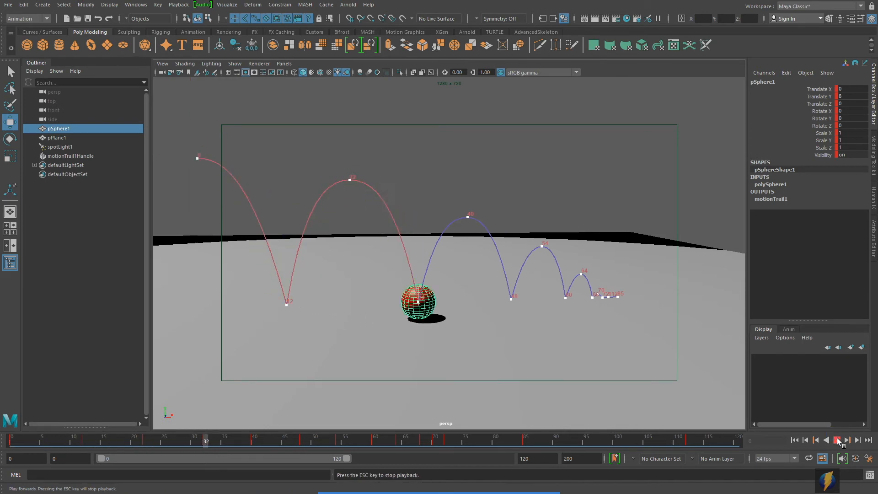
{"action": "key", "text": "Escape"}
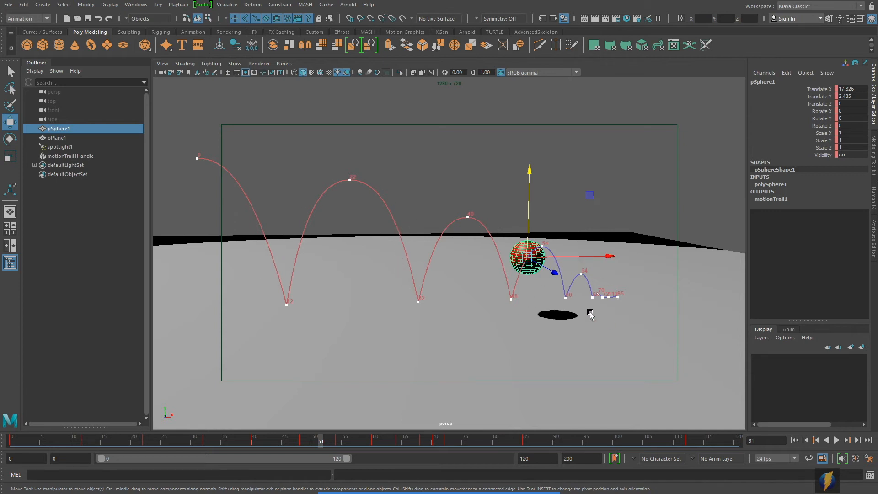
{"action": "left_click_drag", "start_coordinate": [323, 441], "coordinate": [158, 408]}
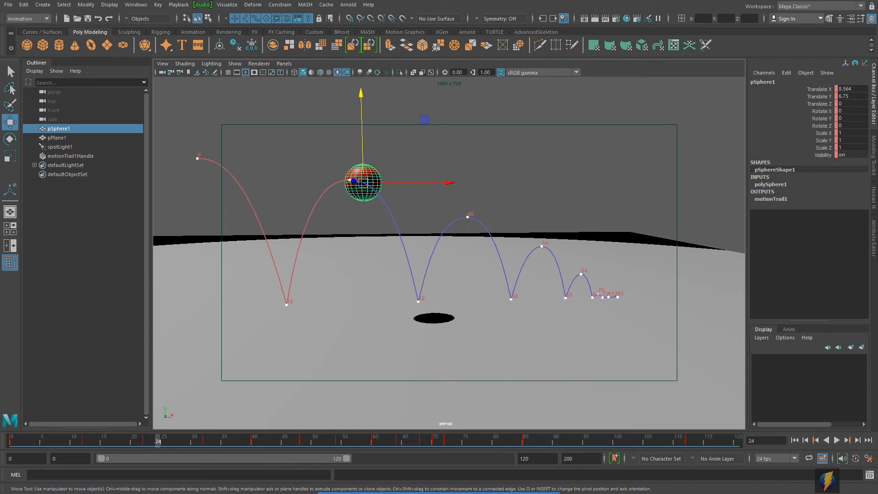
{"action": "left_click_drag", "start_coordinate": [157, 444], "coordinate": [3, 441]}
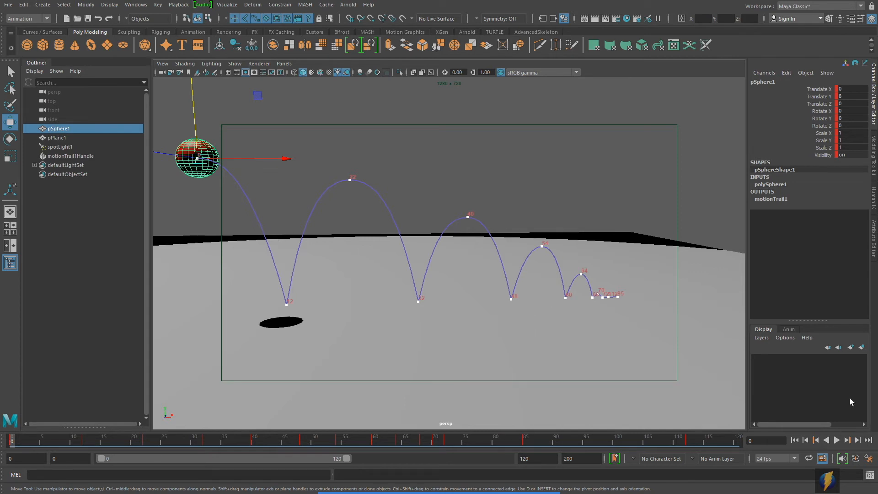
{"action": "mouse_move", "coordinate": [476, 491]}
{"action": "left_click", "coordinate": [473, 476]}
{"action": "mouse_move", "coordinate": [607, 289]}
{"action": "left_mouse_down"}
{"action": "mouse_move", "coordinate": [819, 392]}
{"action": "mouse_move", "coordinate": [842, 437]}
{"action": "left_mouse_up"}
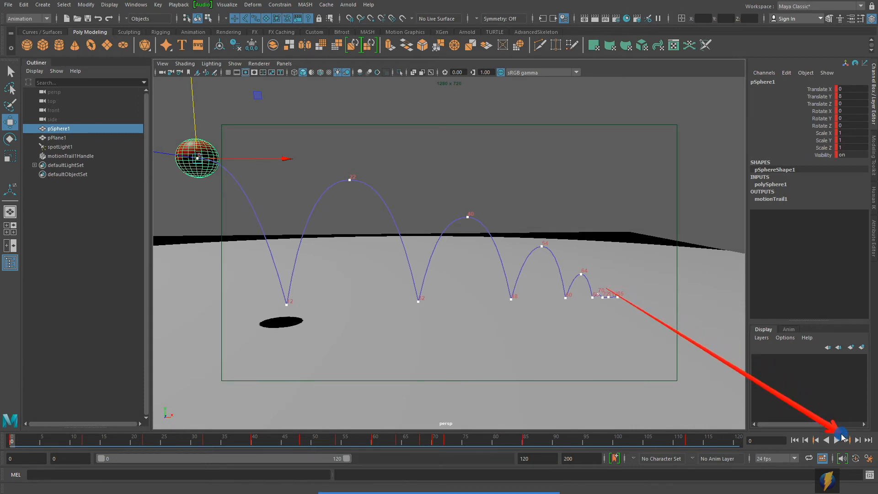
Step through the ball's keyframes from frame 0 to frame 68 to examine its key poses, then return to frame 0
{"action": "left_click", "coordinate": [846, 440]}
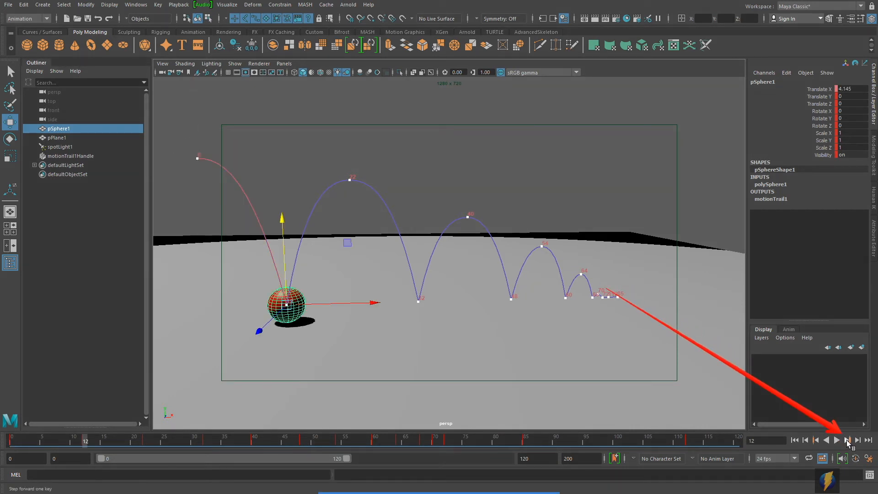
{"action": "left_click", "coordinate": [847, 440]}
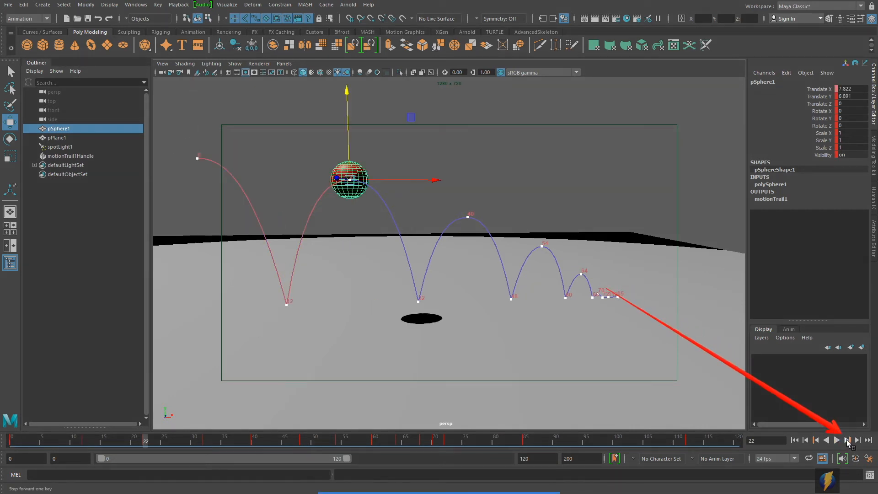
{"action": "left_click", "coordinate": [846, 440]}
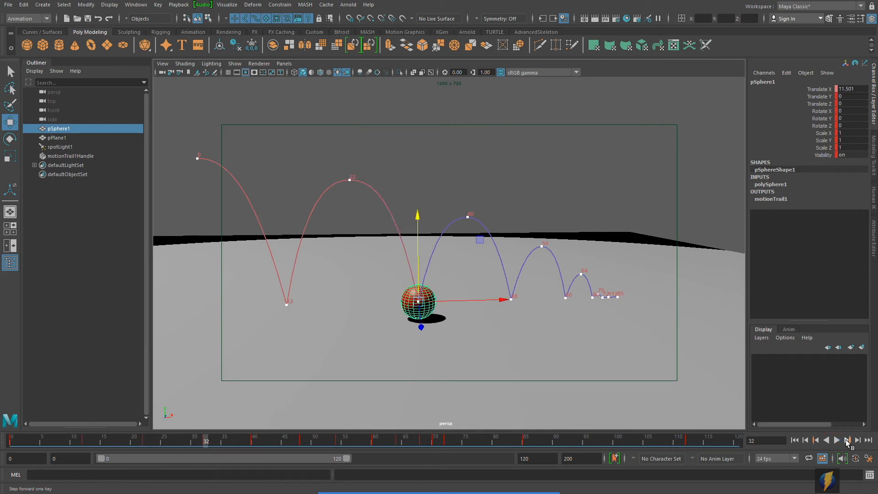
{"action": "left_click", "coordinate": [847, 440]}
{"action": "left_click", "coordinate": [847, 440]}
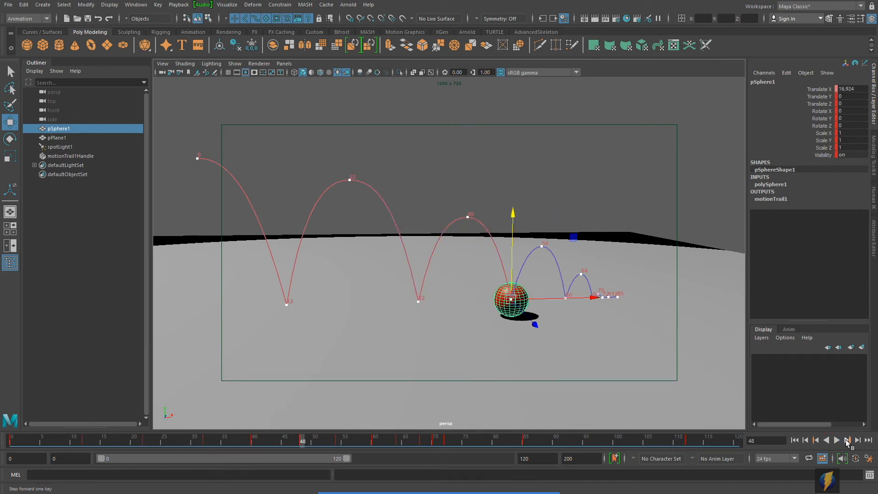
{"action": "left_click", "coordinate": [847, 440]}
{"action": "left_click", "coordinate": [846, 440]}
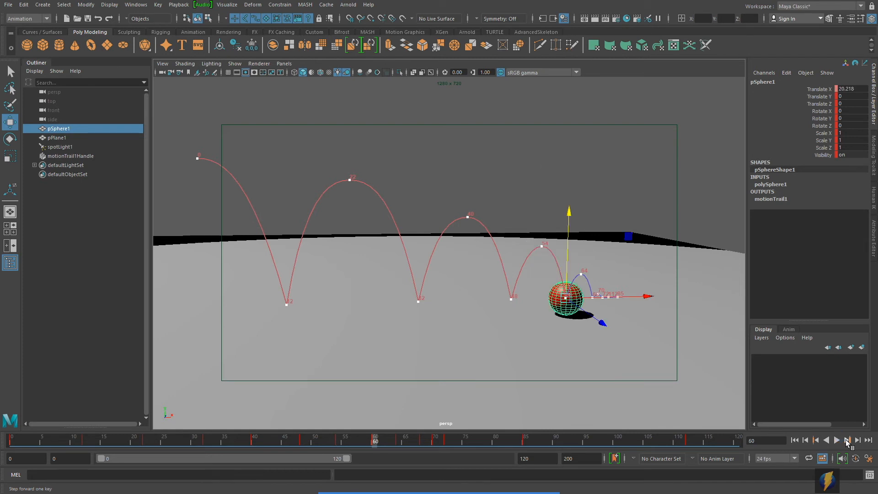
{"action": "left_click", "coordinate": [847, 440]}
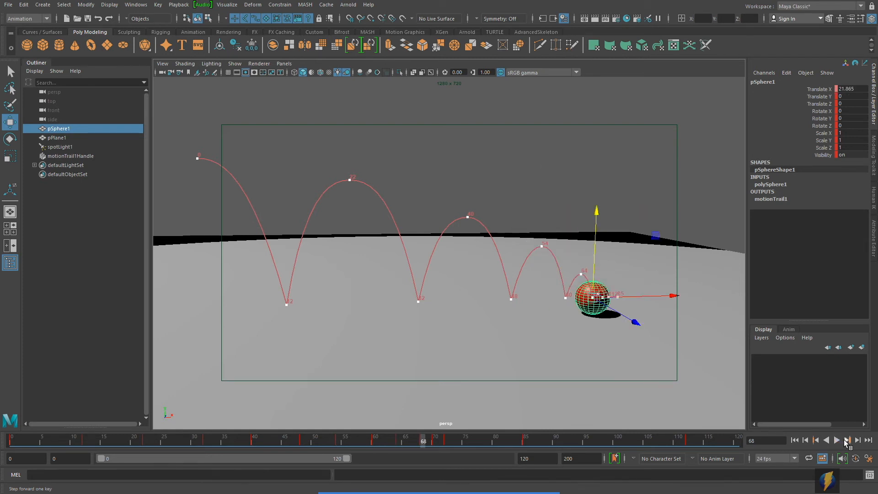
{"action": "left_click", "coordinate": [816, 441]}
{"action": "left_click", "coordinate": [794, 440]}
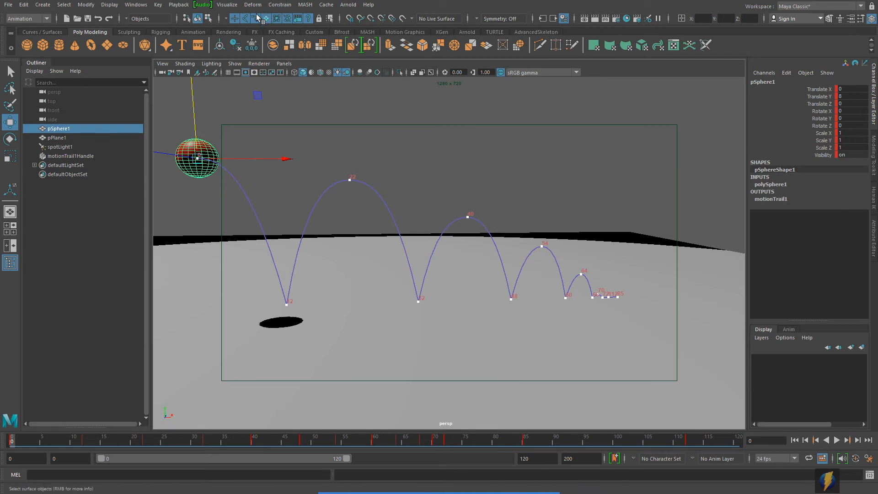
Turn on ghosting for the selected ball and play the animation to preview its ghosts along the motion trail
{"action": "left_click", "coordinate": [229, 6]}
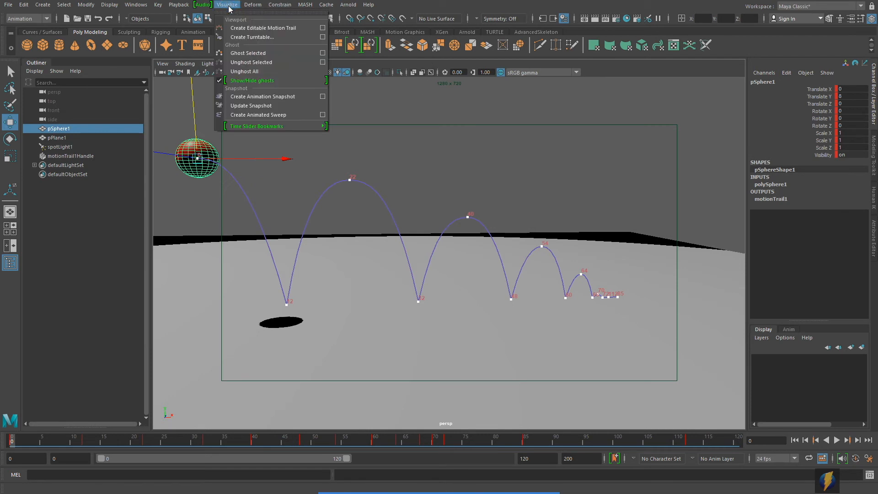
{"action": "left_click", "coordinate": [236, 53]}
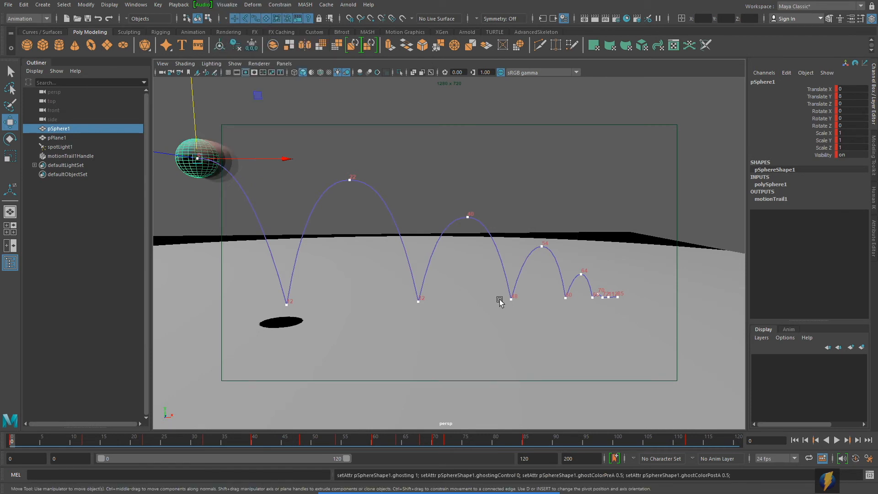
{"action": "left_click", "coordinate": [836, 440]}
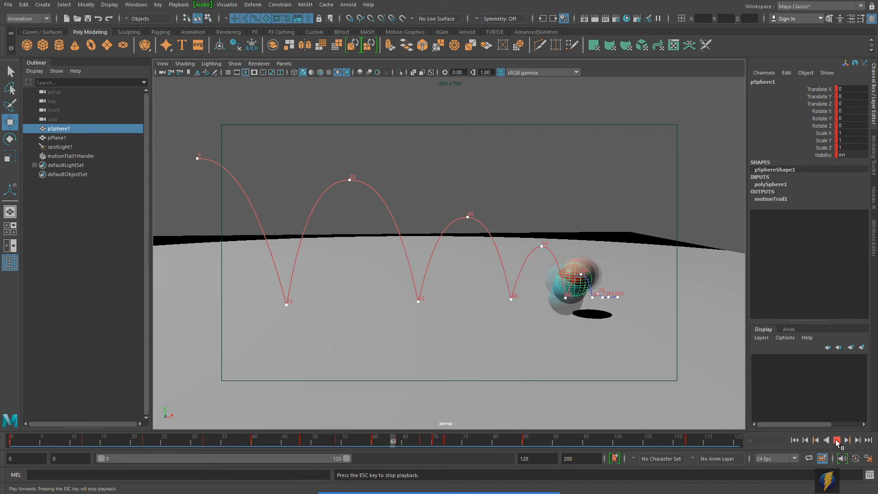
{"action": "left_click", "coordinate": [836, 440]}
{"action": "left_click", "coordinate": [827, 440]}
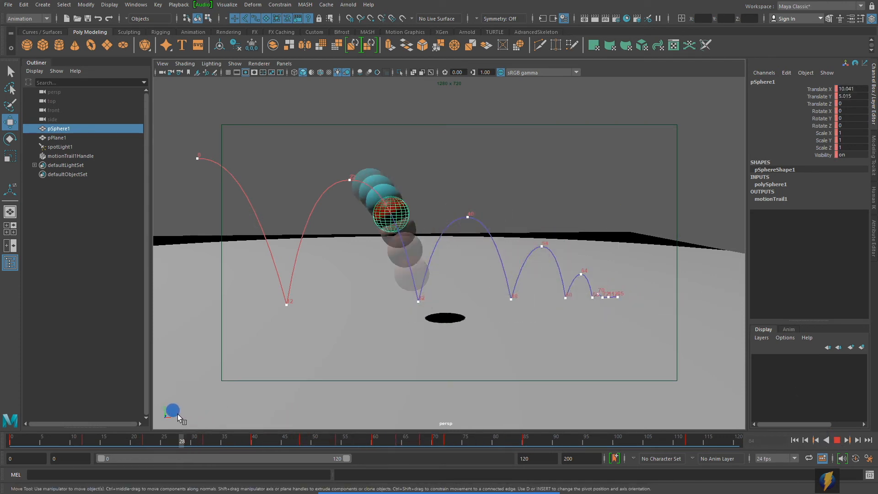
Scrub the ball between frames 22 and 32 to compare its ghost spacing at the arc's apex and at ground contact
{"action": "left_click_drag", "start_coordinate": [150, 413], "coordinate": [150, 414]}
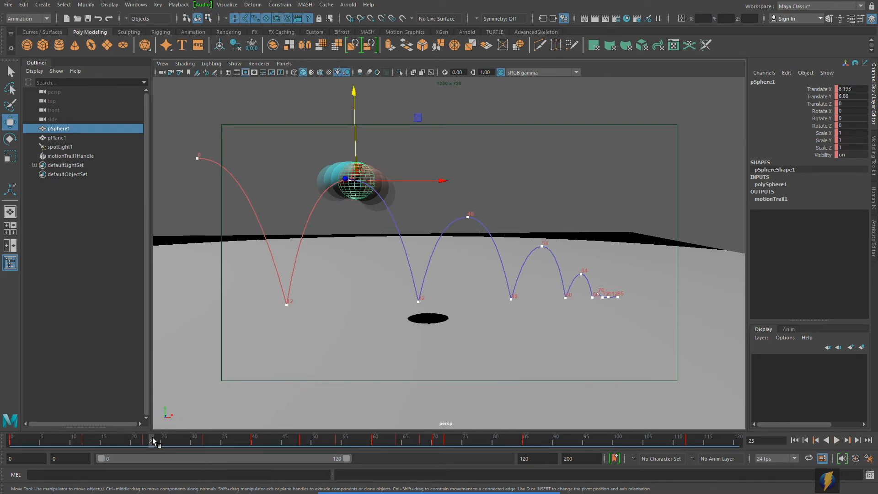
{"action": "left_click_drag", "start_coordinate": [152, 440], "coordinate": [143, 439]}
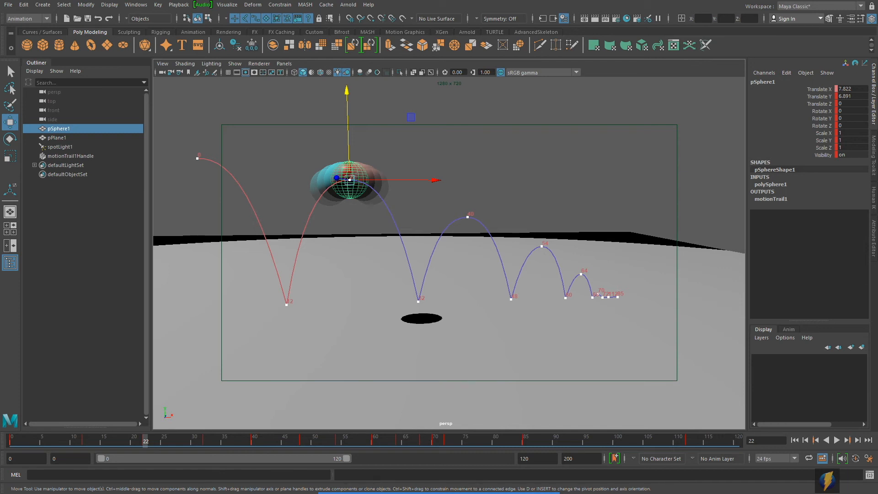
{"action": "left_click_drag", "start_coordinate": [148, 438], "coordinate": [188, 440]}
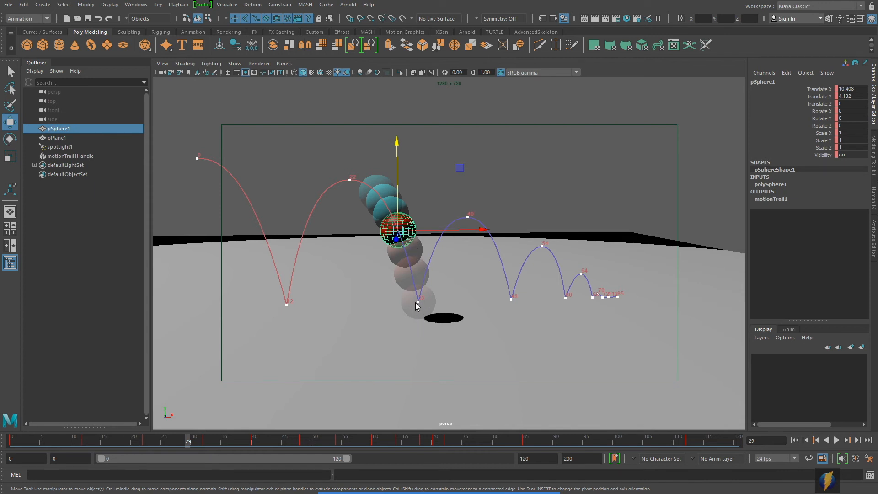
{"action": "left_click_drag", "start_coordinate": [188, 443], "coordinate": [217, 446]}
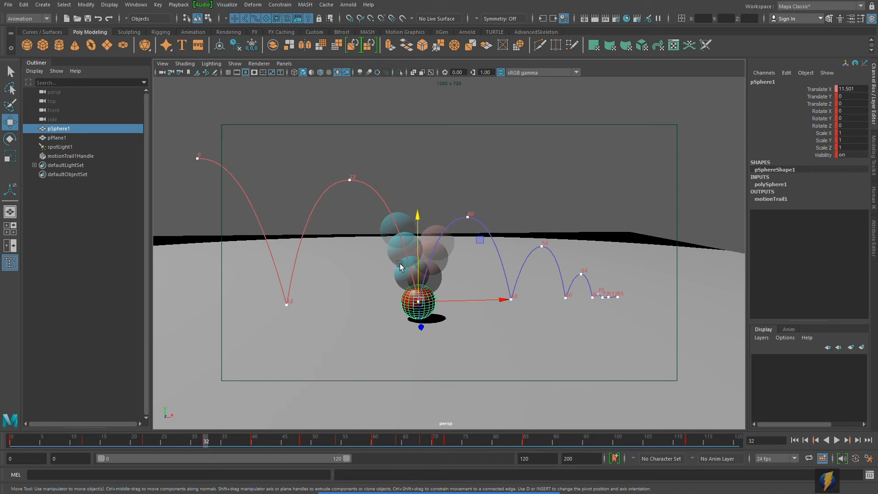
{"action": "left_click_drag", "start_coordinate": [204, 440], "coordinate": [146, 440]}
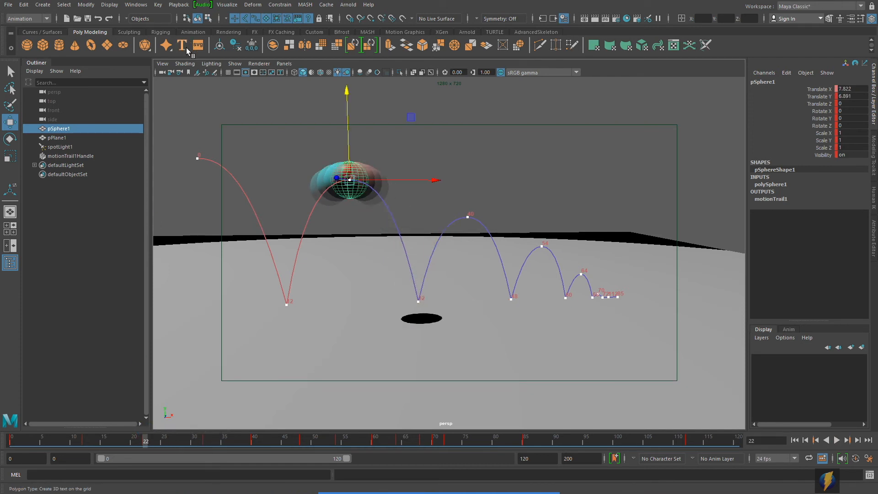
Open the Graph Editor, isolate the ball's Translate Y curve and select its apex key at frame 22
{"action": "left_click", "coordinate": [136, 5]}
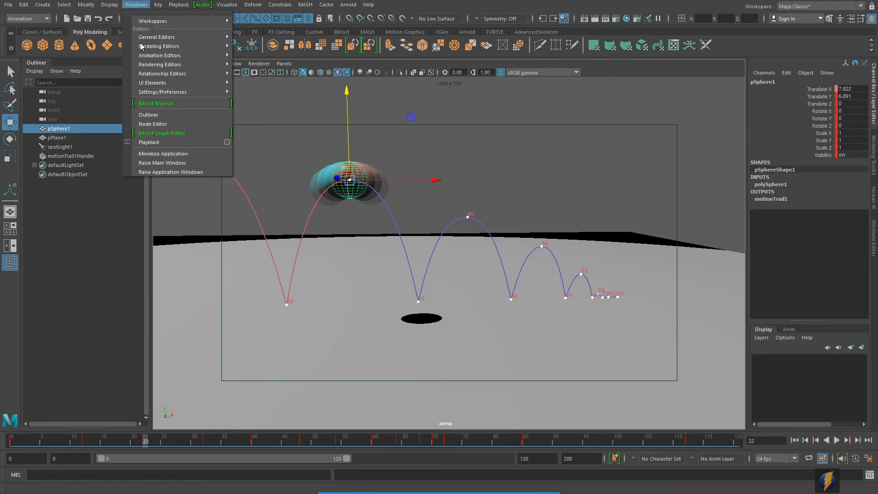
{"action": "mouse_move", "coordinate": [183, 55]}
{"action": "left_click", "coordinate": [248, 56]}
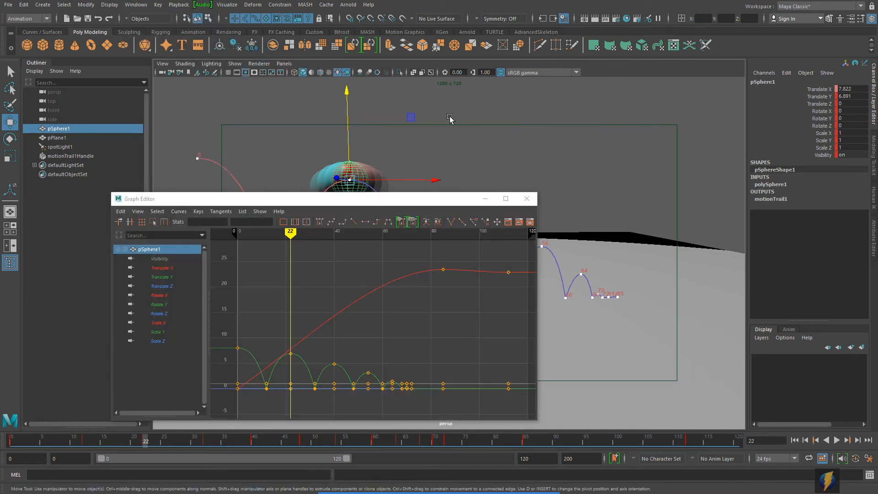
{"action": "left_click", "coordinate": [175, 278]}
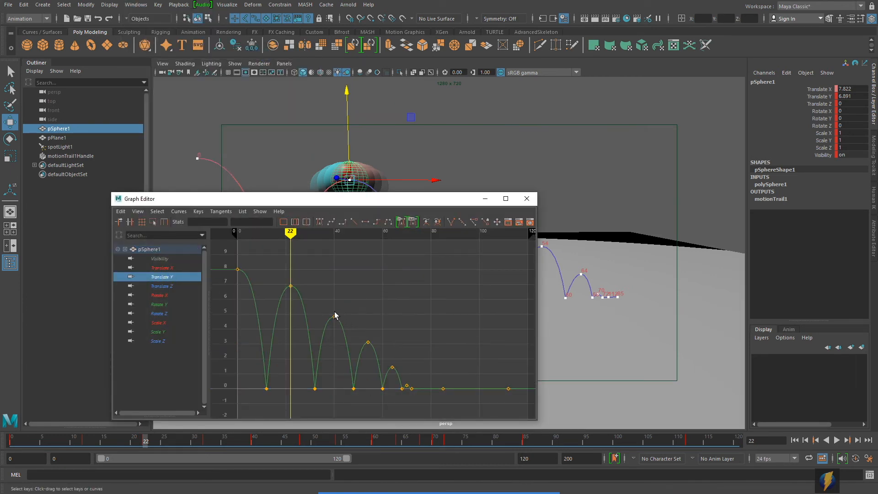
{"action": "middle_click_drag", "start_coordinate": [350, 297], "coordinate": [410, 285], "text": "alt"}
{"action": "right_click_drag", "start_coordinate": [327, 298], "coordinate": [339, 296], "text": "alt+shift"}
{"action": "middle_click_drag", "start_coordinate": [334, 295], "coordinate": [398, 295], "text": "alt"}
{"action": "left_click_drag", "start_coordinate": [348, 267], "coordinate": [388, 290]}
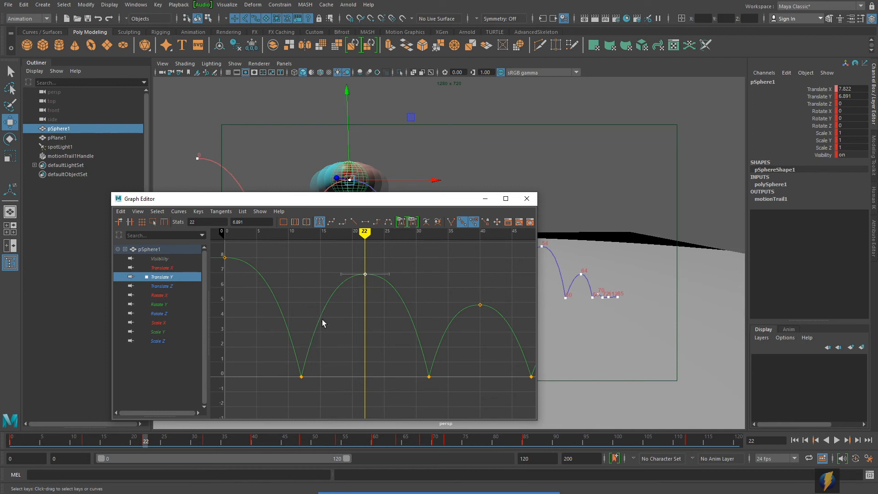
Scrub and play around frame 22 and examine the Translate Y apex and ground-contact key tangents, then close the Graph Editor
{"action": "left_click_drag", "start_coordinate": [152, 440], "coordinate": [108, 444]}
{"action": "left_click_drag", "start_coordinate": [342, 198], "coordinate": [651, 128]}
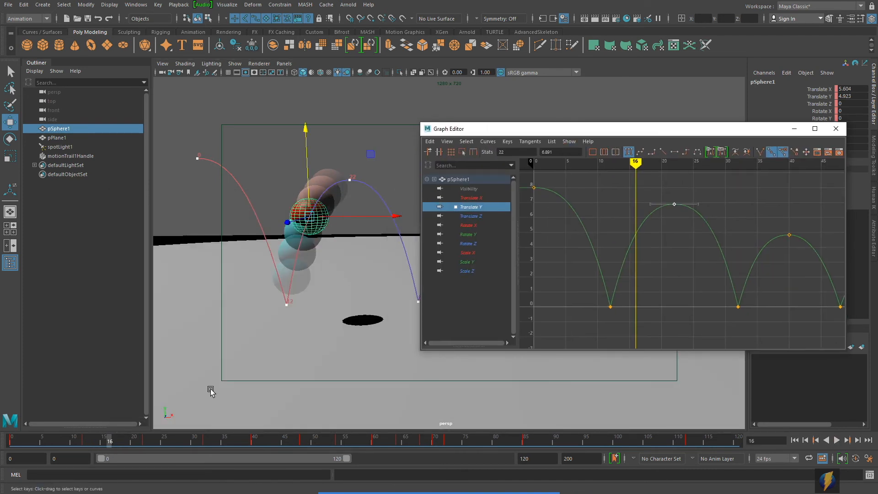
{"action": "left_click_drag", "start_coordinate": [111, 443], "coordinate": [146, 443]}
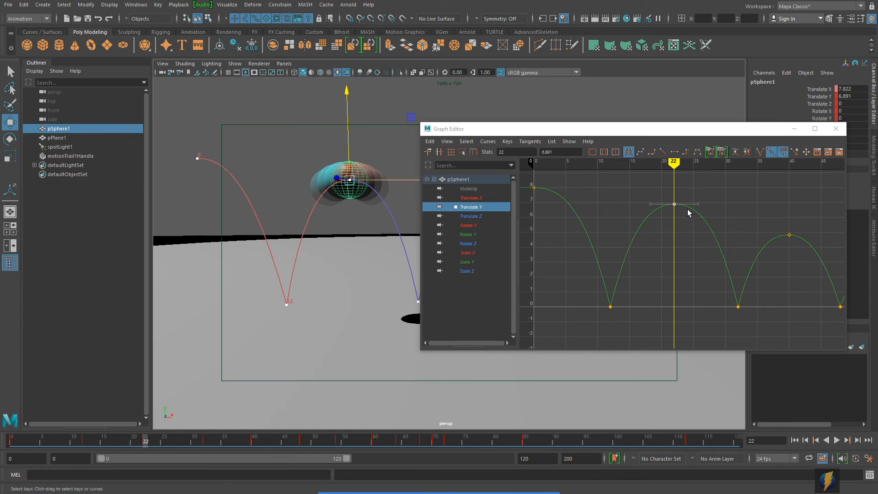
{"action": "left_click_drag", "start_coordinate": [663, 219], "coordinate": [689, 197]}
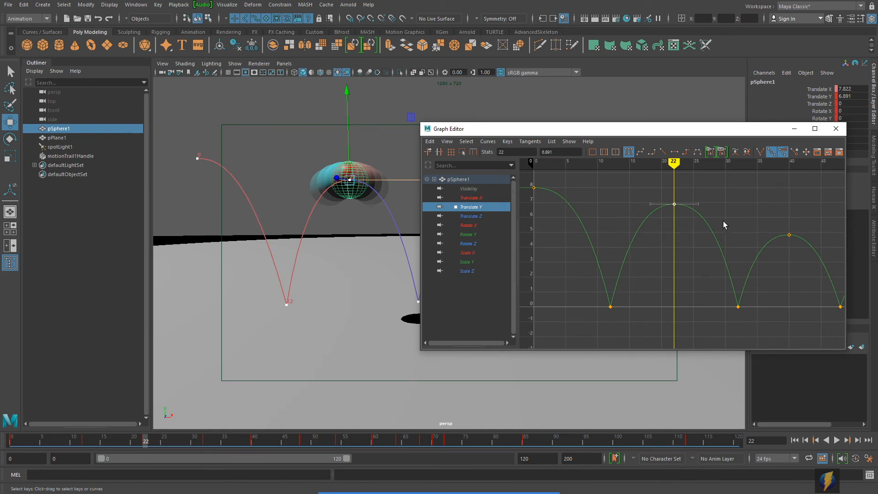
{"action": "left_click_drag", "start_coordinate": [662, 192], "coordinate": [686, 226]}
{"action": "mouse_move", "coordinate": [243, 441]}
{"action": "left_mouse_down"}
{"action": "mouse_move", "coordinate": [23, 446]}
{"action": "mouse_move", "coordinate": [148, 441]}
{"action": "left_mouse_up"}
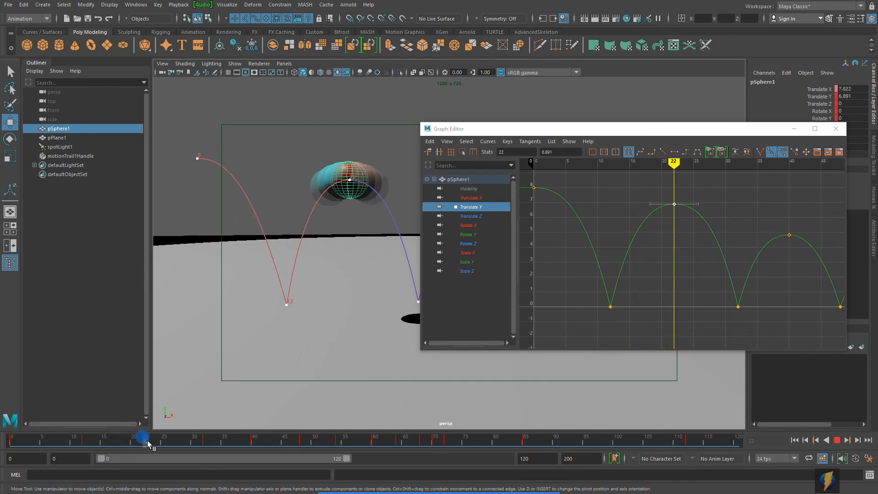
{"action": "left_click_drag", "start_coordinate": [575, 294], "coordinate": [845, 329]}
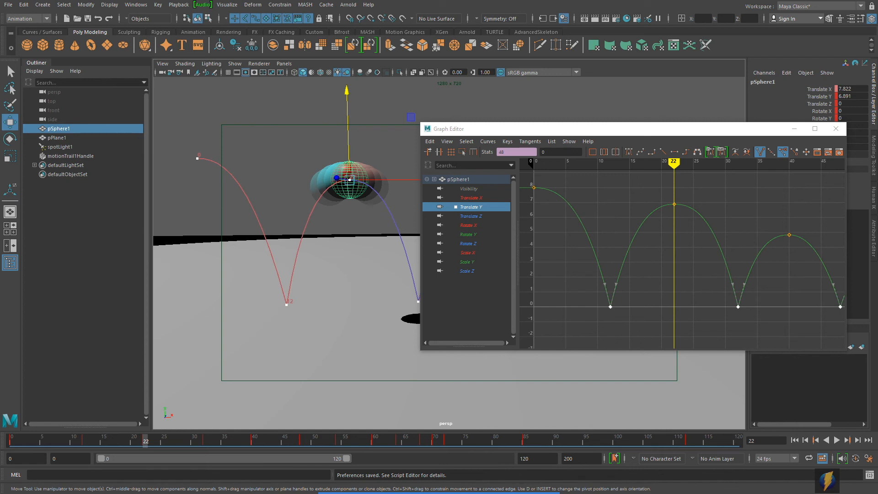
{"action": "left_click", "coordinate": [836, 130]}
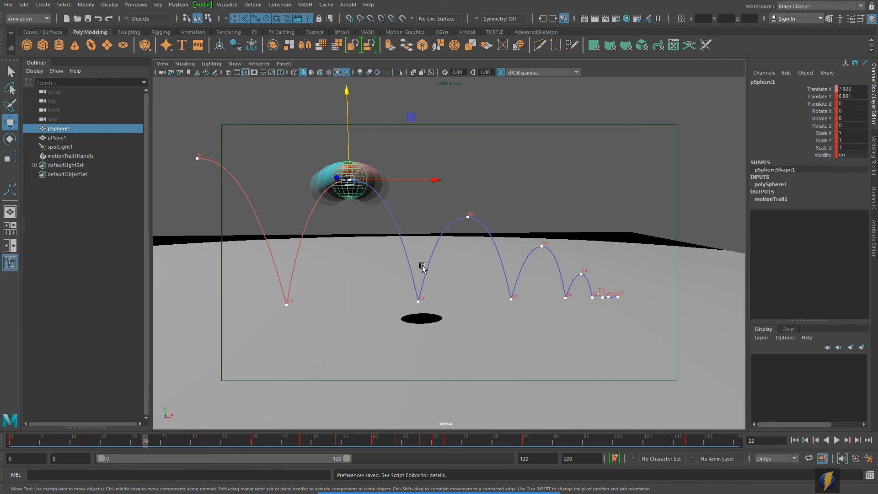
Delete the ball's motion trail handle from the scene
{"action": "left_click_drag", "start_coordinate": [370, 219], "coordinate": [423, 236]}
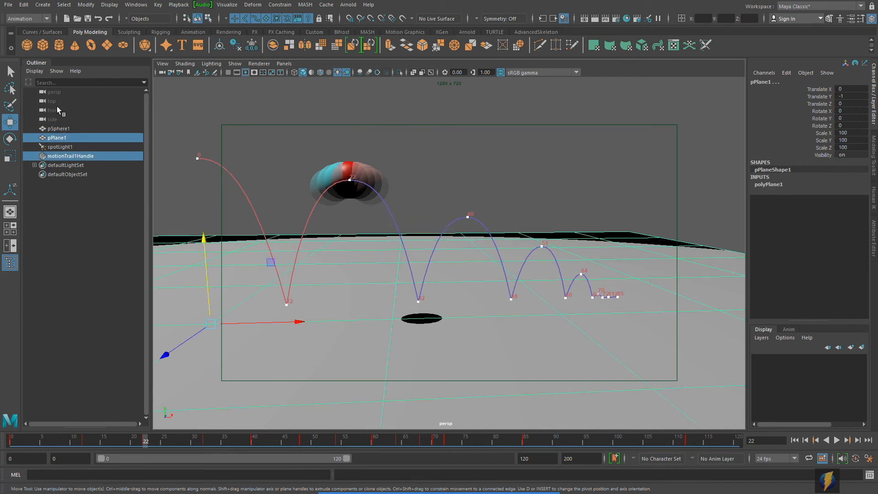
{"action": "left_click", "coordinate": [64, 157]}
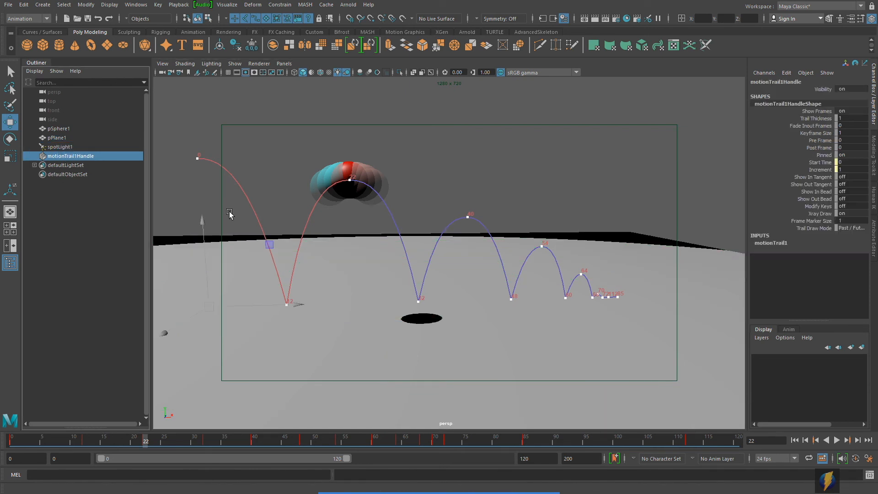
{"action": "key", "text": "Delete"}
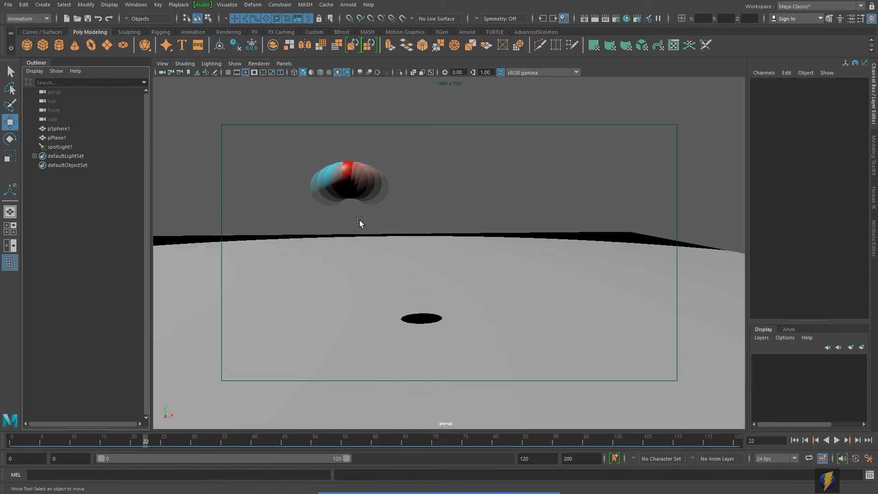
Remove ghosting from all objects in the scene
{"action": "left_click", "coordinate": [349, 183]}
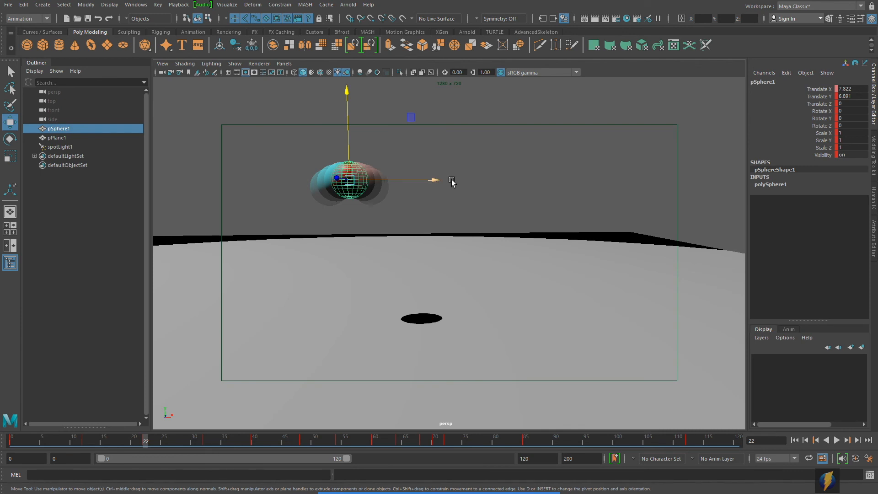
{"action": "left_click", "coordinate": [487, 187]}
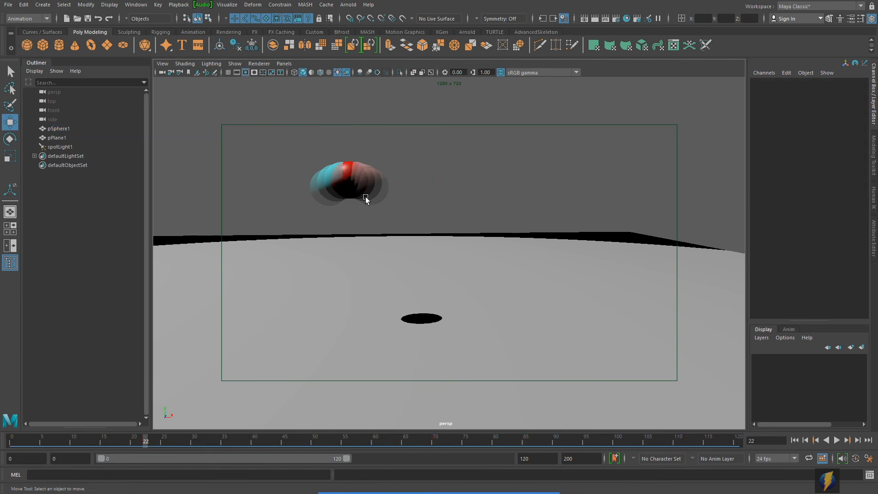
{"action": "left_click", "coordinate": [227, 4]}
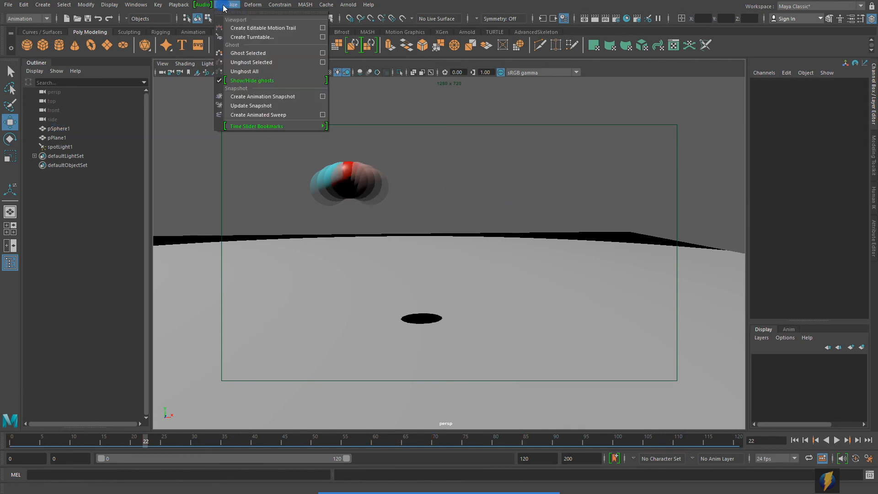
{"action": "left_click", "coordinate": [238, 72]}
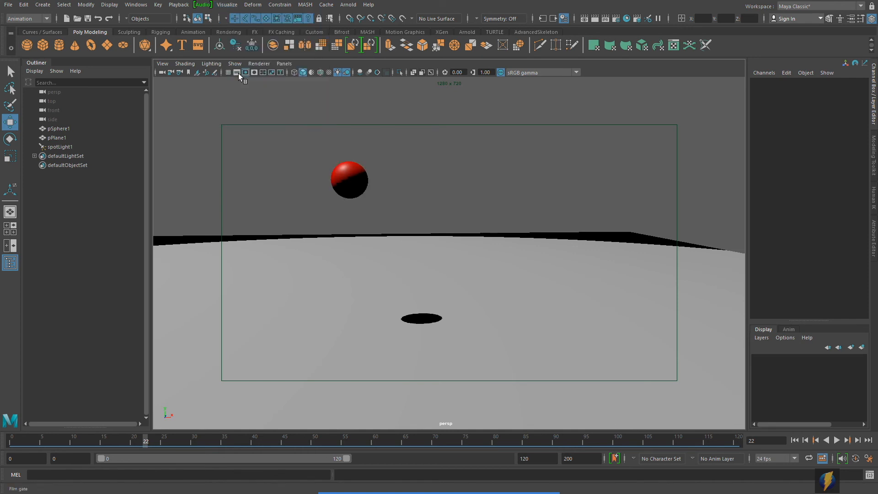
Play the animation from frame 0 to review the bounce, scrub around frames 20 to 25, and return to frame 0
{"action": "left_click", "coordinate": [795, 440]}
{"action": "left_click", "coordinate": [836, 440]}
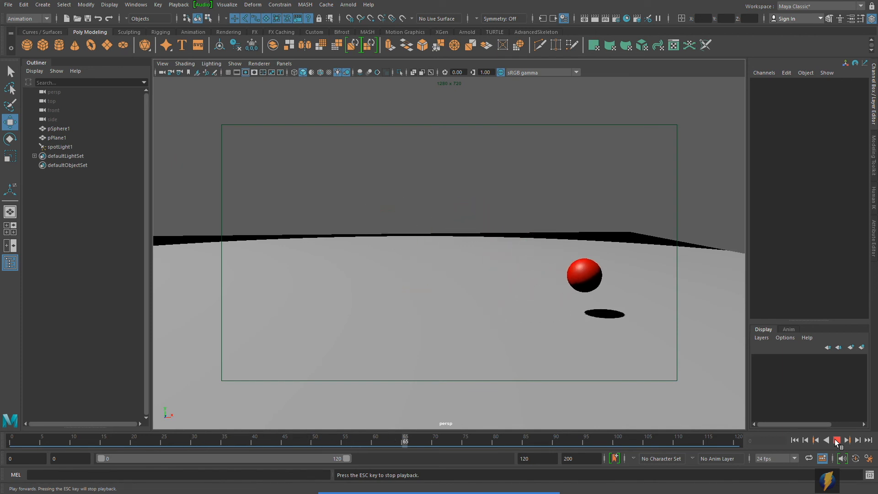
{"action": "left_click", "coordinate": [836, 440]}
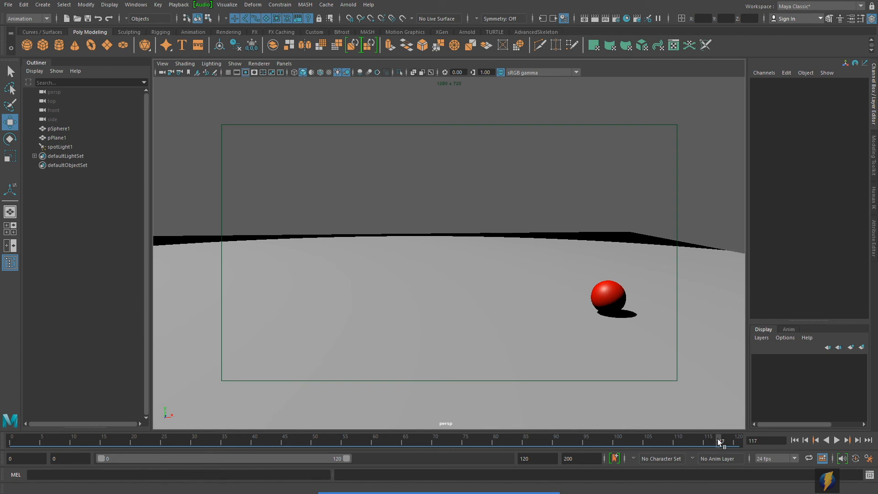
{"action": "left_click", "coordinate": [836, 440]}
{"action": "left_click", "coordinate": [158, 439]}
{"action": "mouse_move", "coordinate": [158, 441]}
{"action": "left_mouse_down"}
{"action": "mouse_move", "coordinate": [301, 443]}
{"action": "mouse_move", "coordinate": [164, 443]}
{"action": "left_mouse_up"}
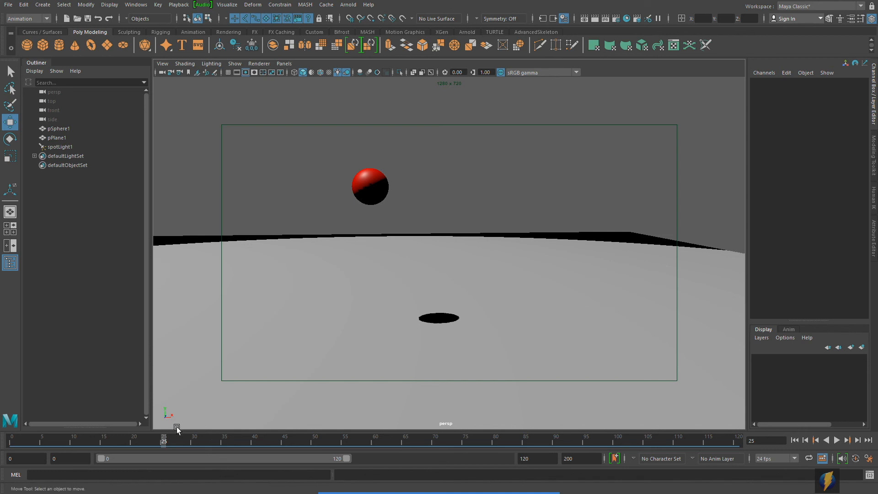
{"action": "left_click_drag", "start_coordinate": [166, 438], "coordinate": [136, 448]}
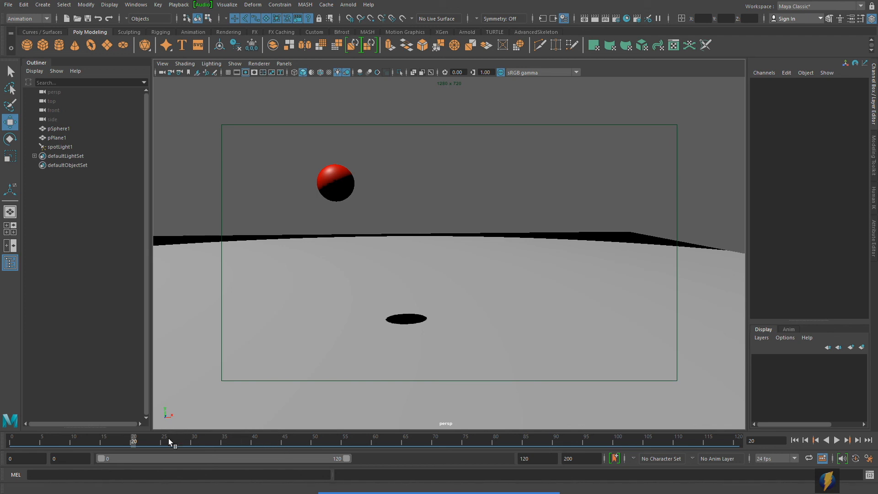
{"action": "left_click_drag", "start_coordinate": [134, 441], "coordinate": [12, 442]}
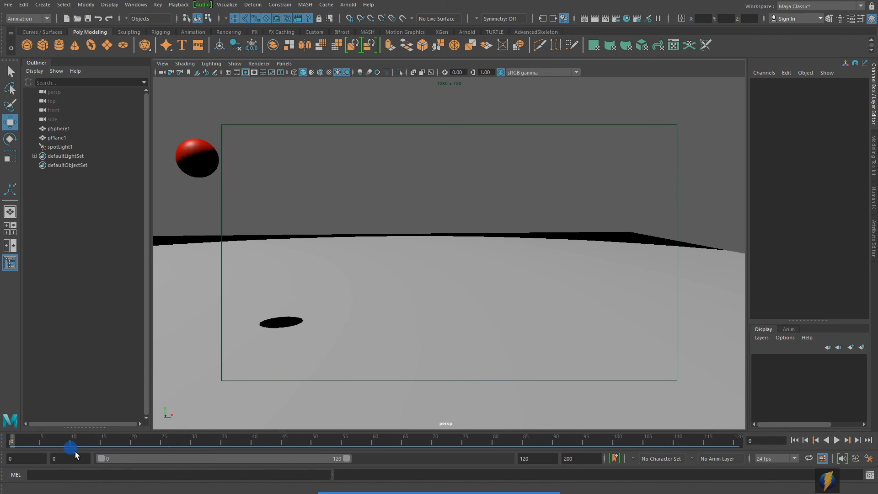
Open the playblast options and set the scale to 1.00 and the display size to From Render Settings
{"action": "right_click", "coordinate": [388, 439]}
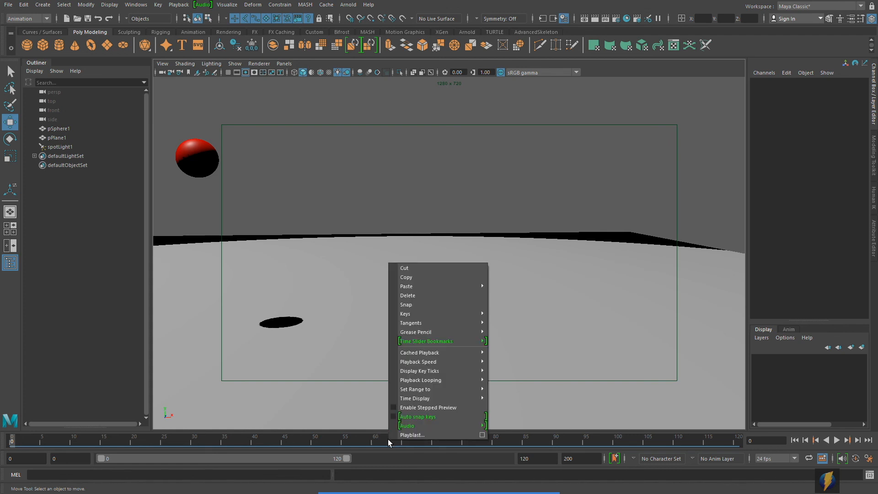
{"action": "left_click", "coordinate": [482, 435]}
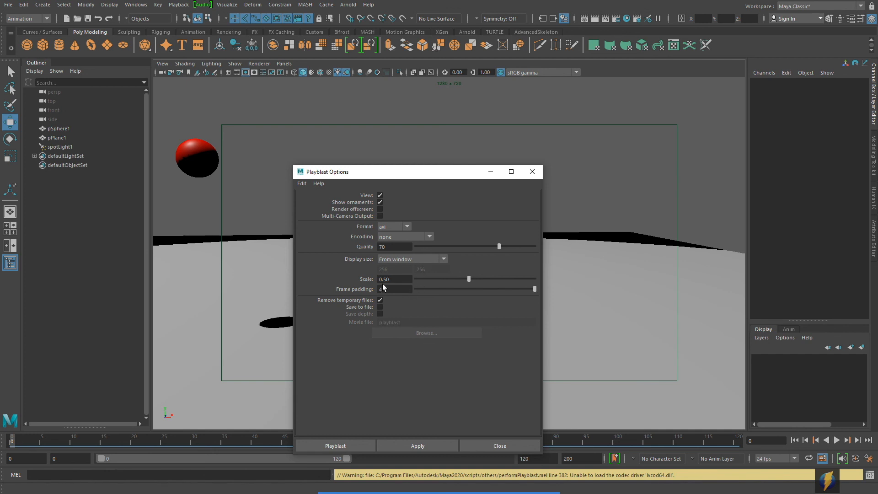
{"action": "left_click_drag", "start_coordinate": [468, 278], "coordinate": [560, 278]}
{"action": "left_click", "coordinate": [444, 259]}
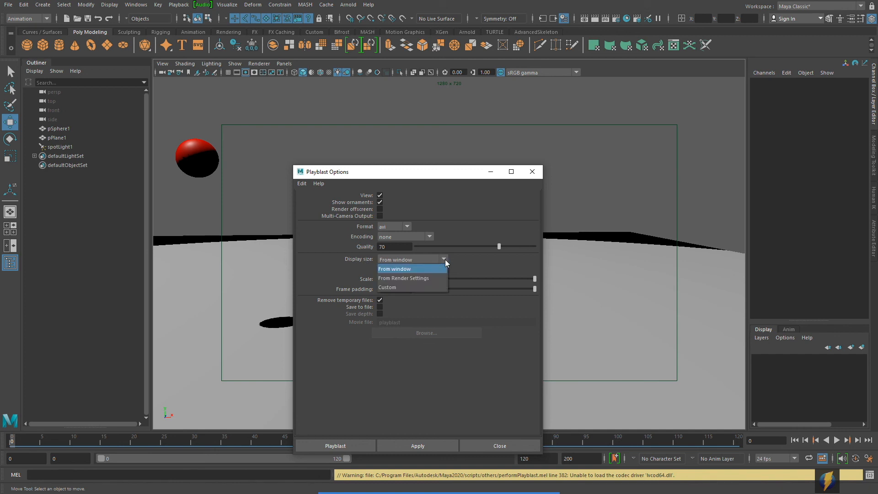
{"action": "left_click", "coordinate": [416, 278]}
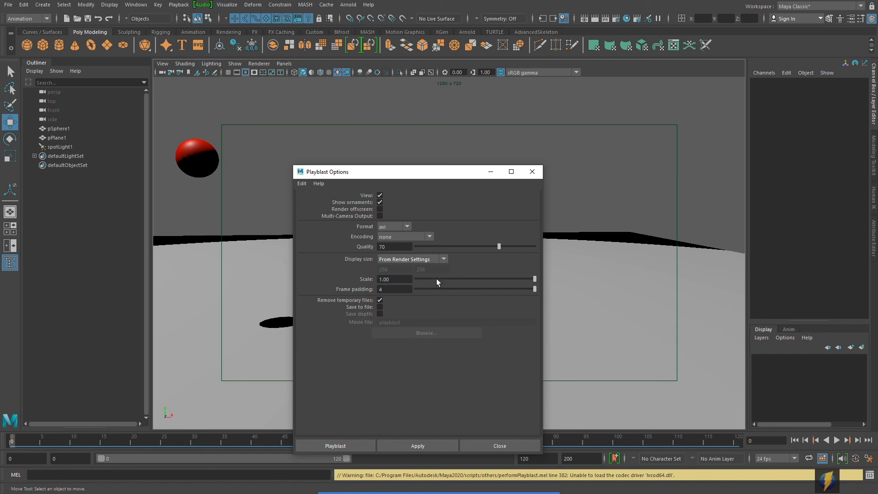
Enable saving the playblast to file and set the movie file to ballbounce on the Desktop
{"action": "left_click", "coordinate": [380, 307]}
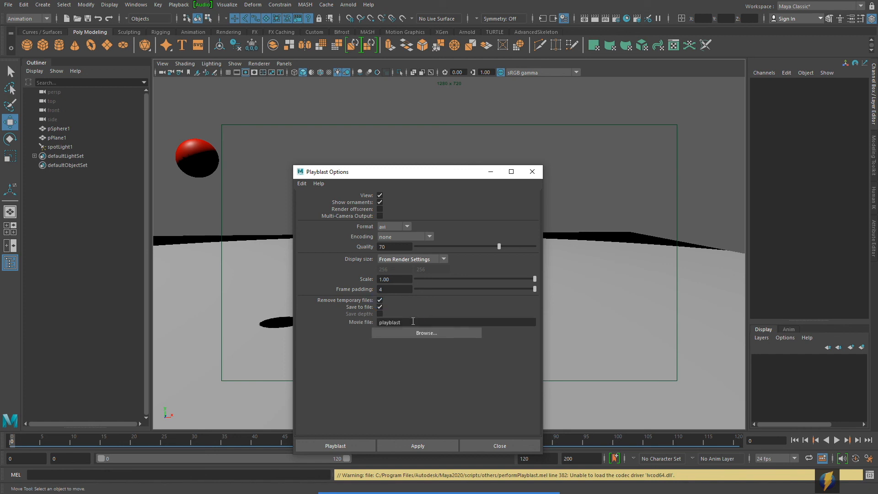
{"action": "double_click", "coordinate": [394, 322]}
{"action": "type", "text": "ballbounce"}
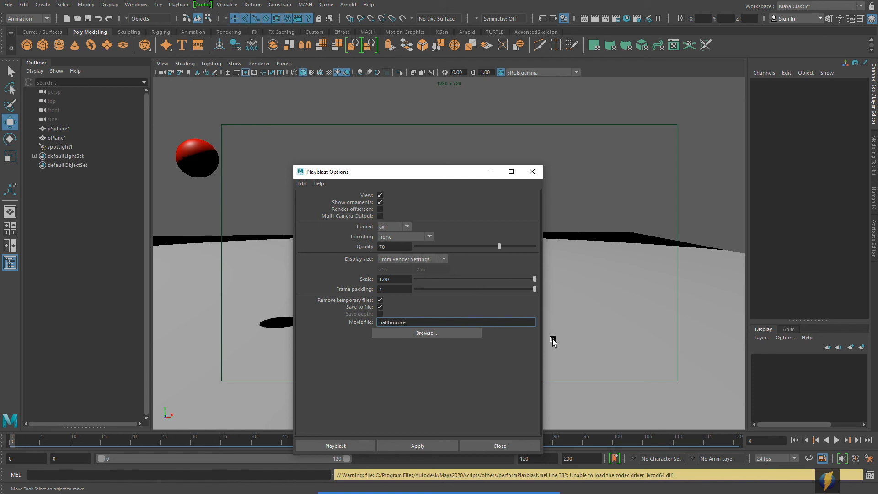
{"action": "left_click", "coordinate": [459, 335]}
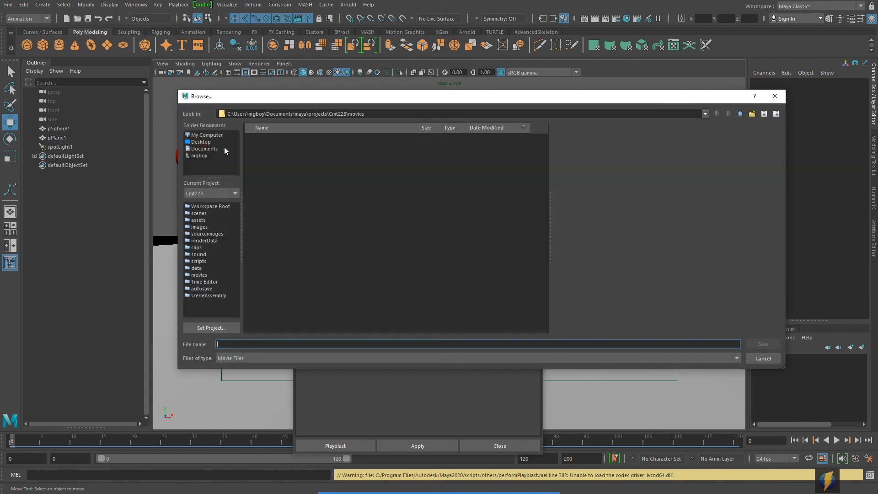
{"action": "left_click", "coordinate": [212, 142]}
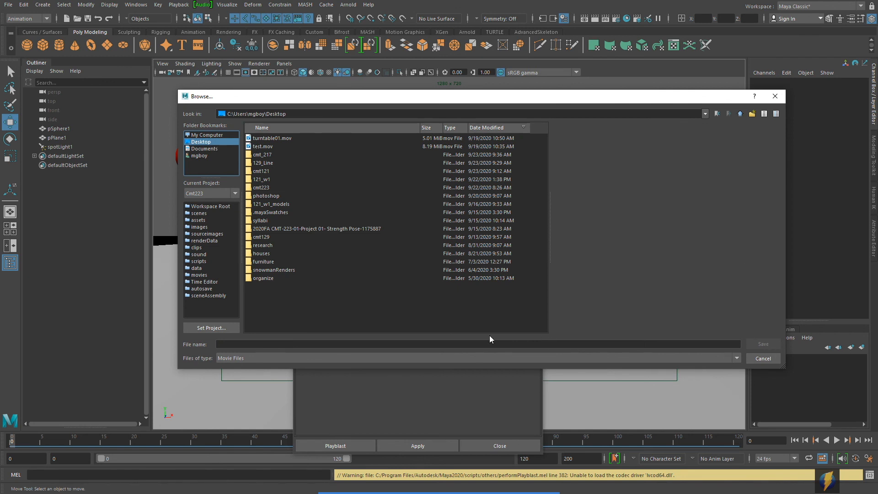
{"action": "left_click", "coordinate": [420, 344]}
{"action": "type", "text": "b"}
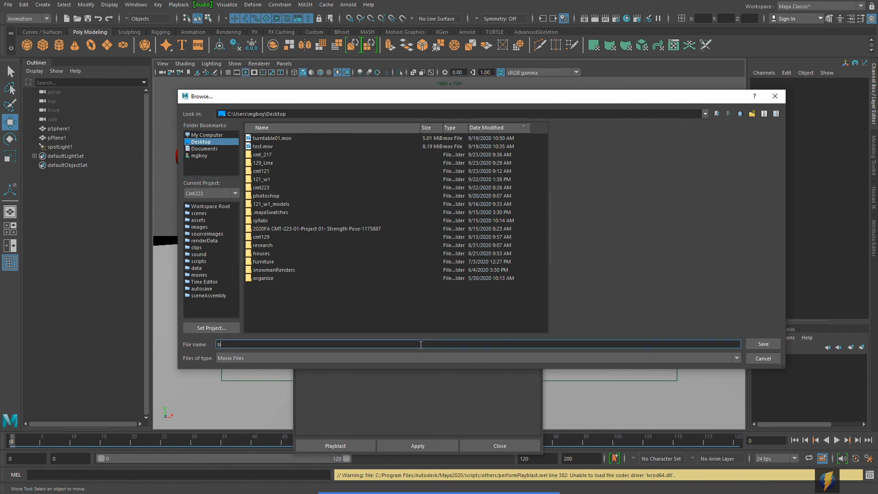
{"action": "type", "text": "allbounce"}
{"action": "left_click", "coordinate": [763, 344]}
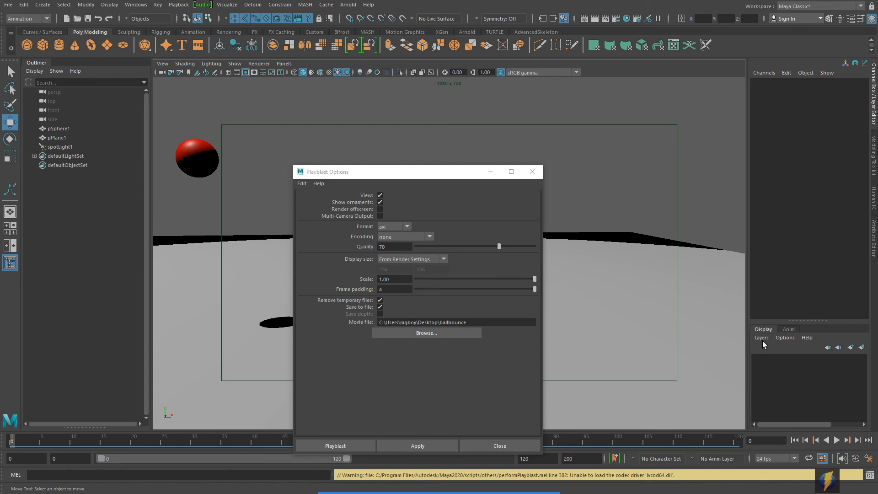
Generate the playblast with these options and replay the ballbounce movie in the video player
{"action": "left_click", "coordinate": [425, 445]}
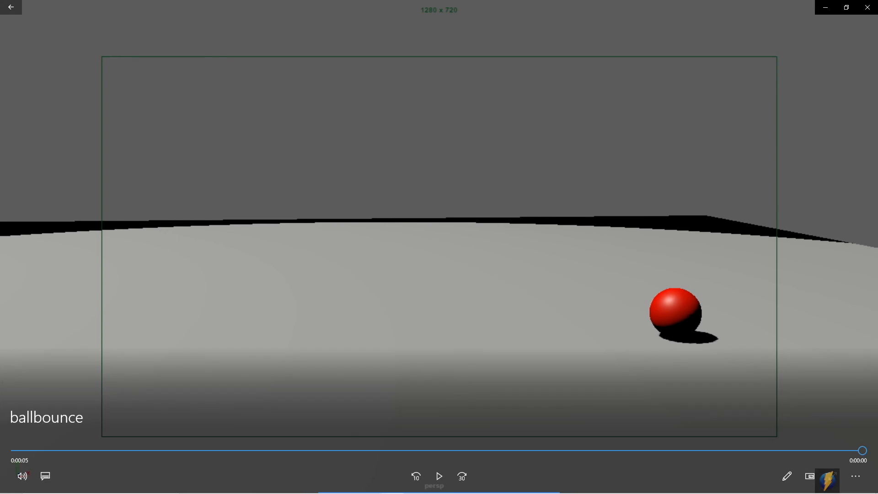
{"action": "key", "text": "space"}
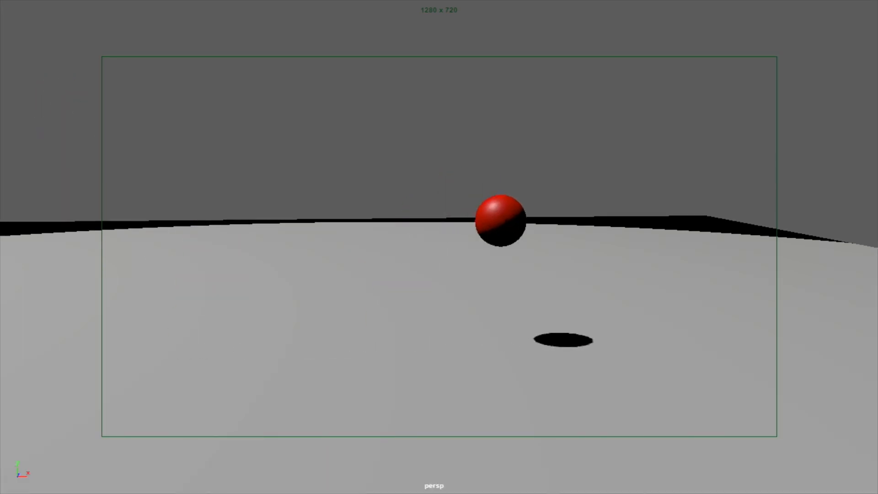